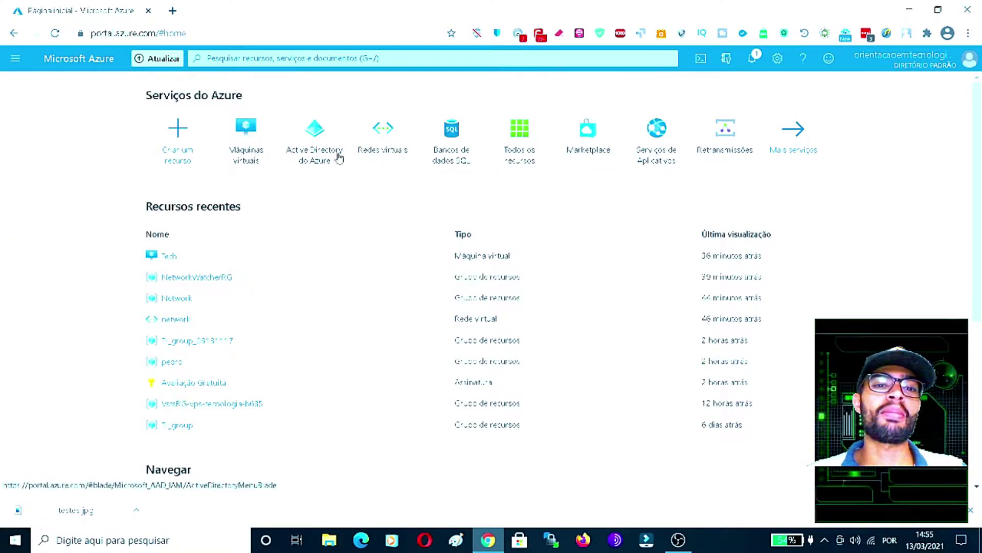
- Start a new virtual network and create a resource group named REDES for it
{"action": "left_click", "coordinate": [388, 135]}
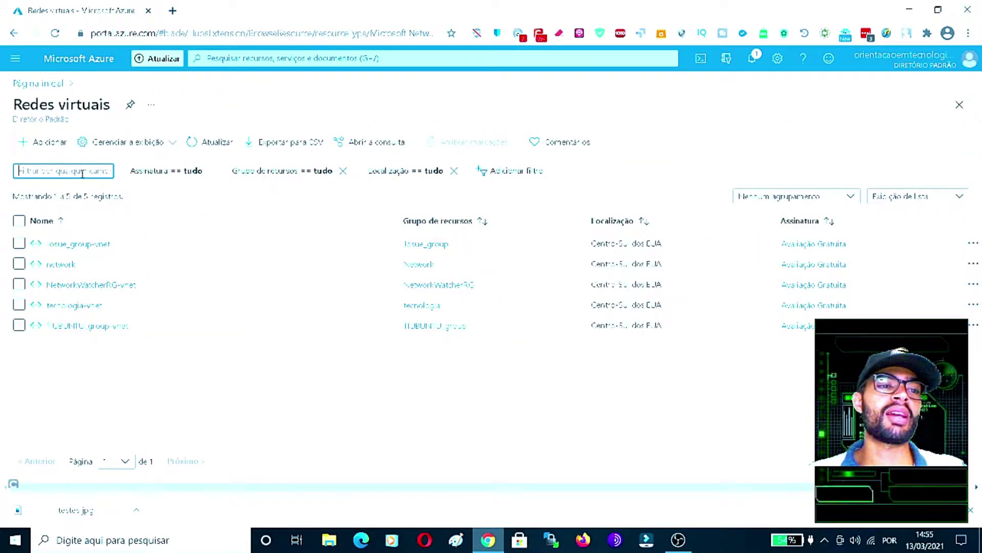
{"action": "left_click", "coordinate": [39, 142]}
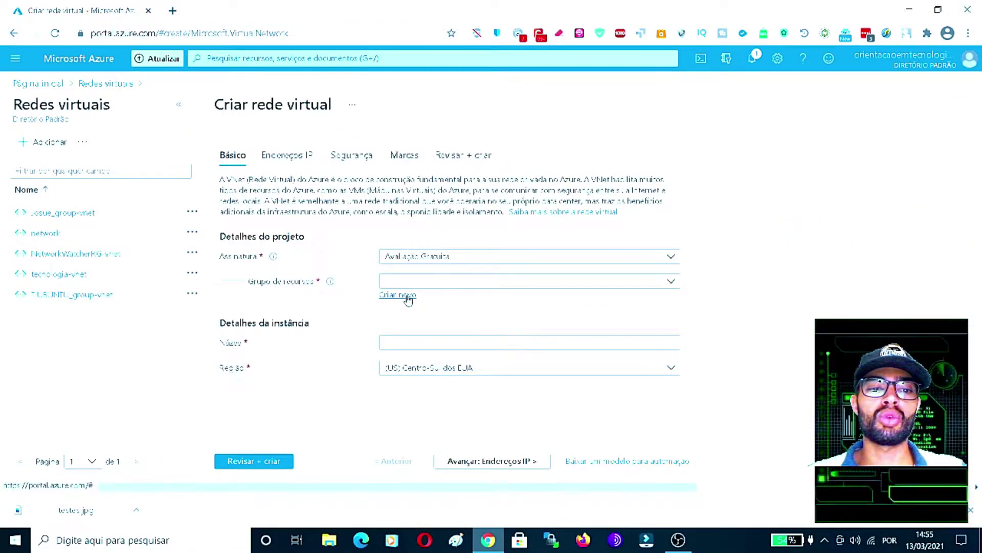
{"action": "left_click", "coordinate": [440, 286]}
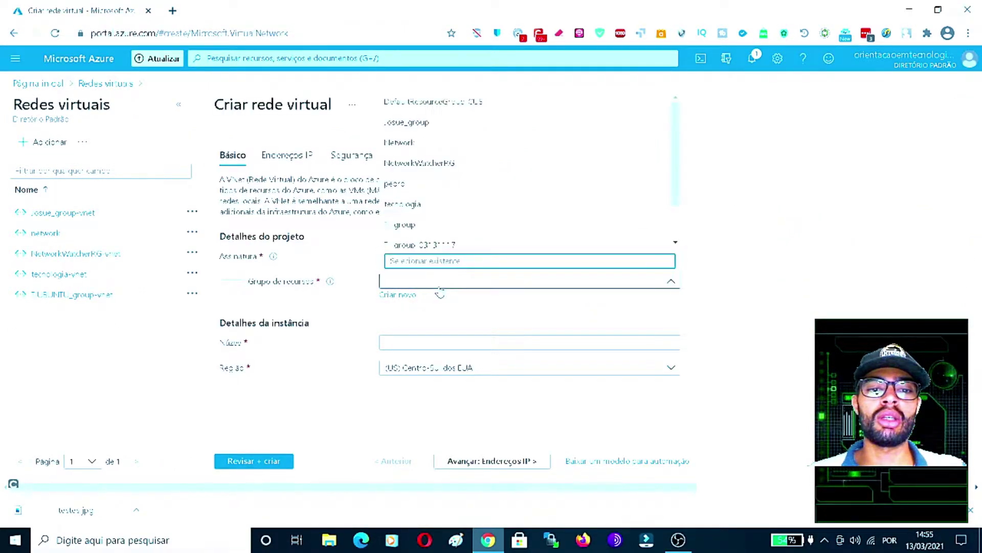
{"action": "left_click", "coordinate": [739, 293]}
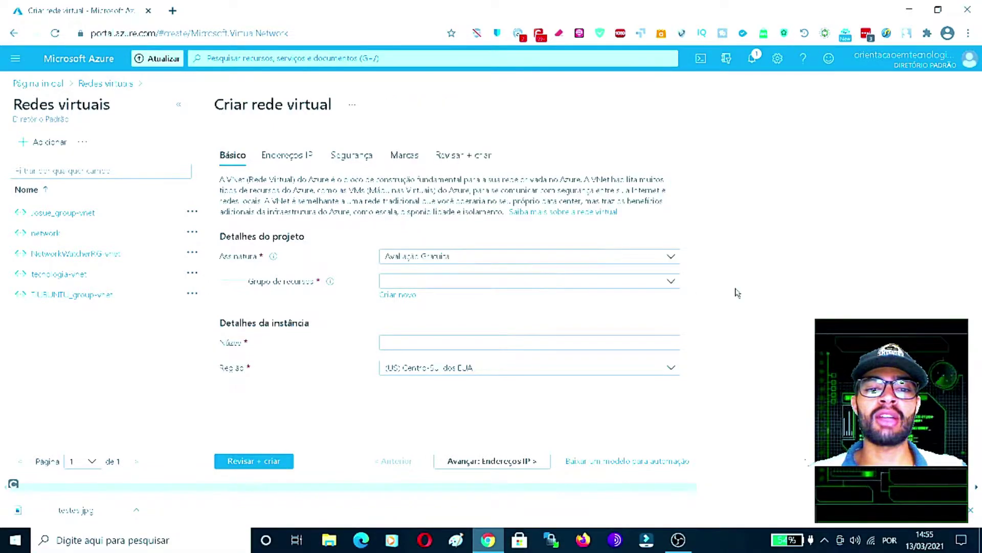
{"action": "left_click", "coordinate": [401, 296]}
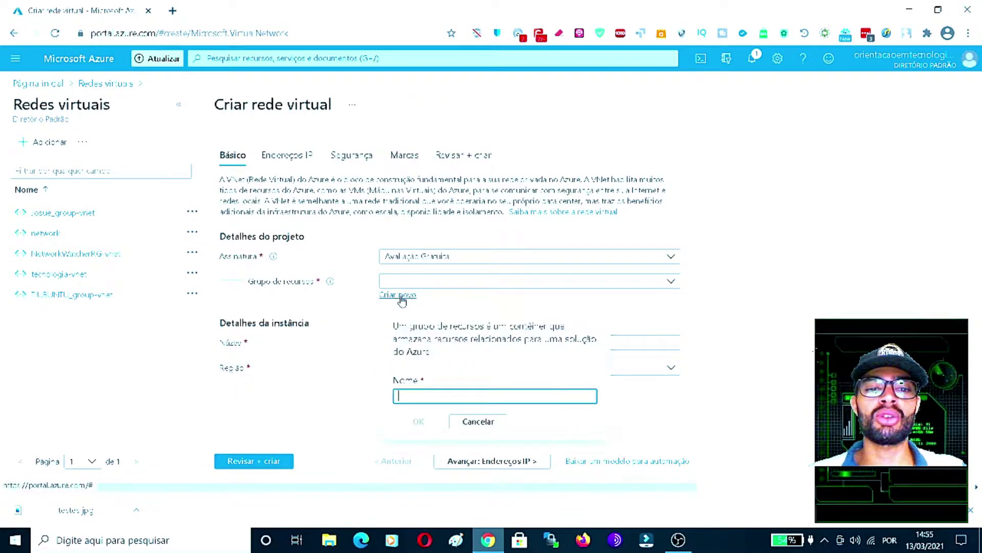
{"action": "type", "text": "R"}
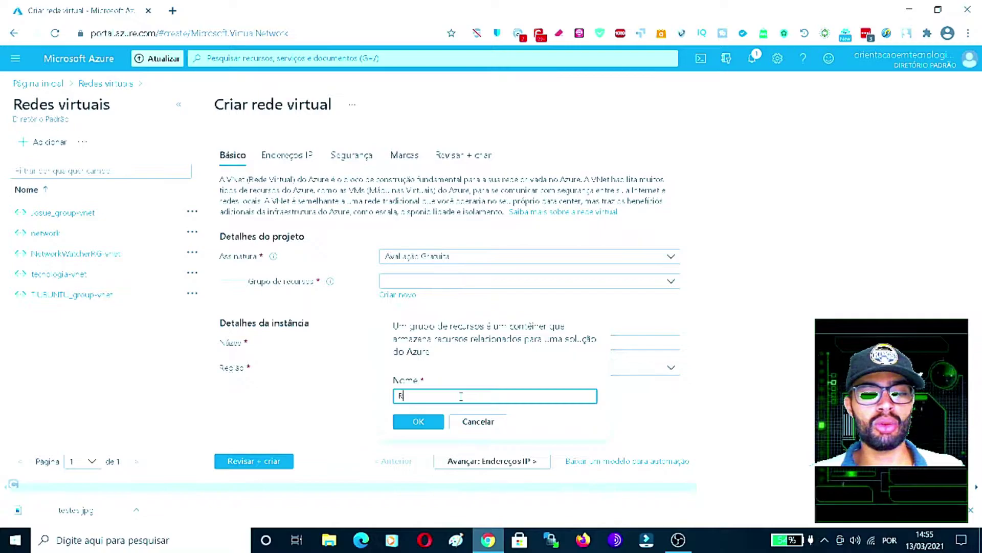
{"action": "type", "text": "EDES"}
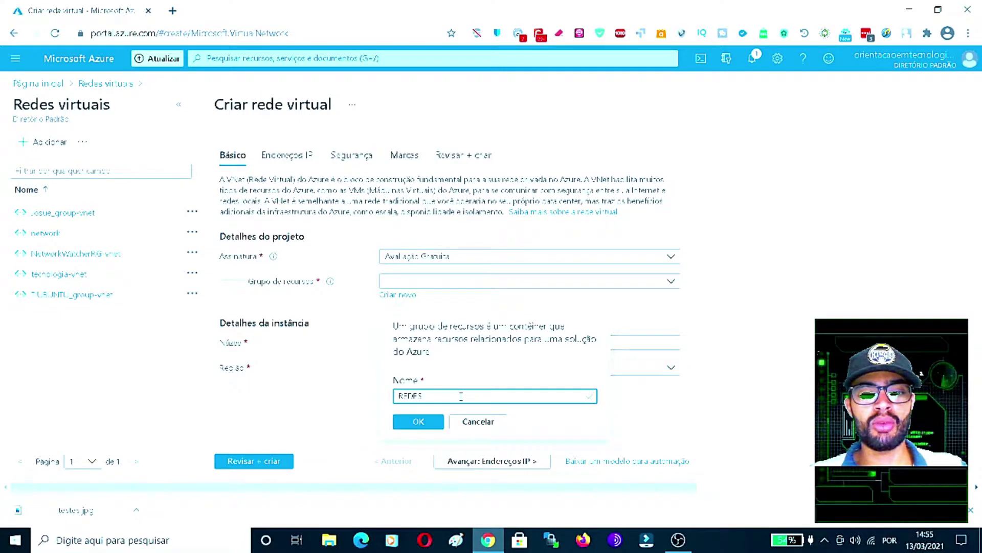
{"action": "left_click", "coordinate": [418, 421]}
- Name the virtual network Redes_T in the instance details
{"action": "left_click", "coordinate": [512, 343]}
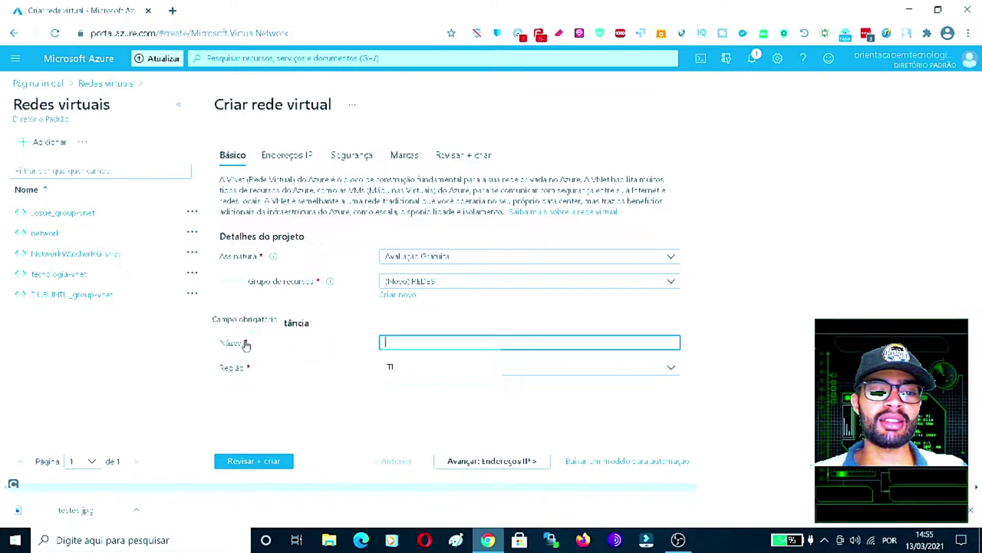
{"action": "type", "text": "R"}
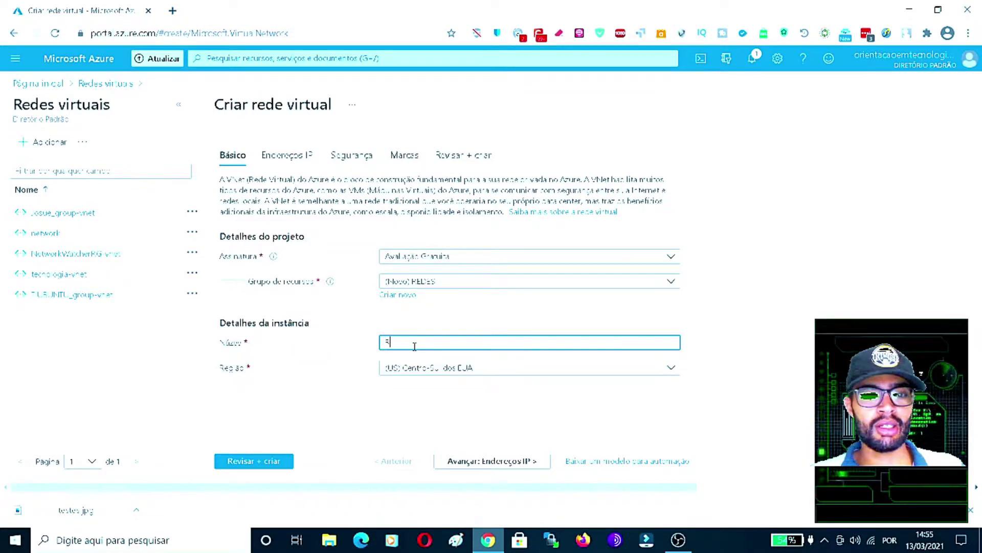
{"action": "type", "text": "edes_T"}
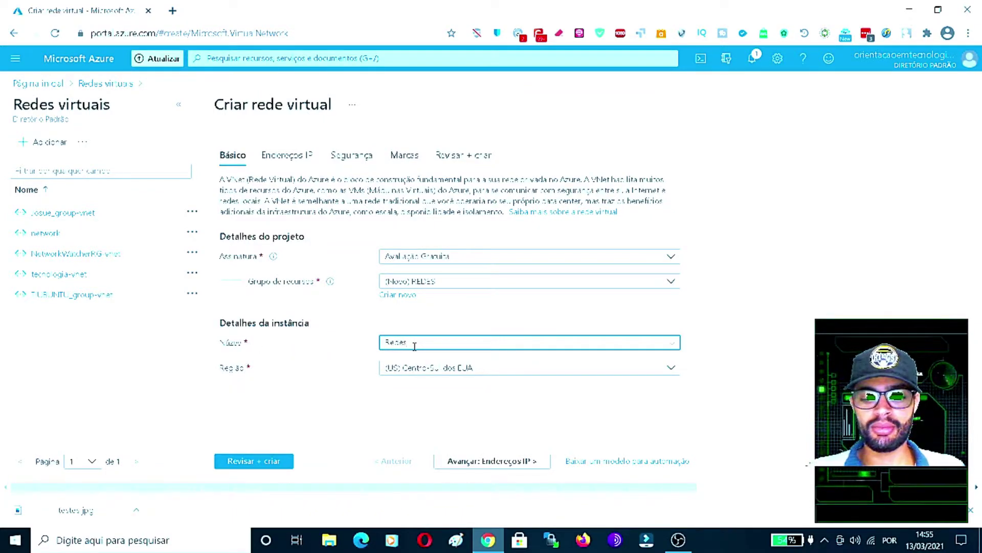
{"action": "left_click", "coordinate": [785, 319]}
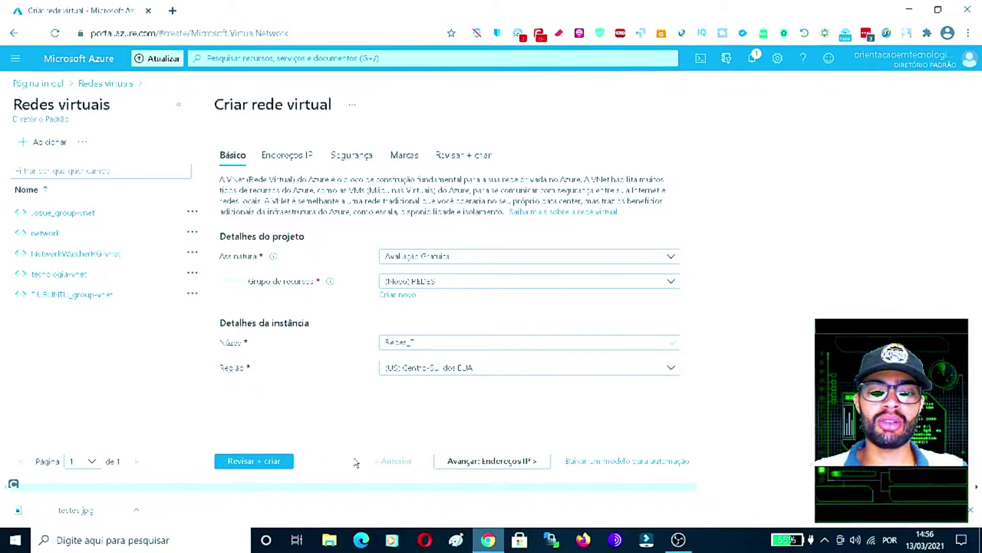
- Add the IPv4 address space 10.4.0.0/24 to the network and remove the default 10.2.0.0/16 space
{"action": "left_click", "coordinate": [484, 462]}
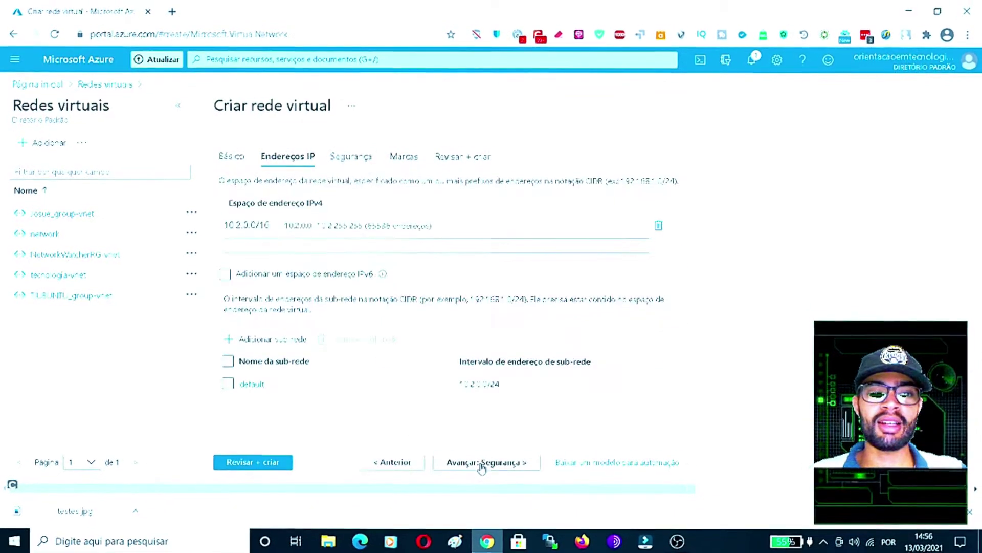
{"action": "left_click", "coordinate": [333, 244]}
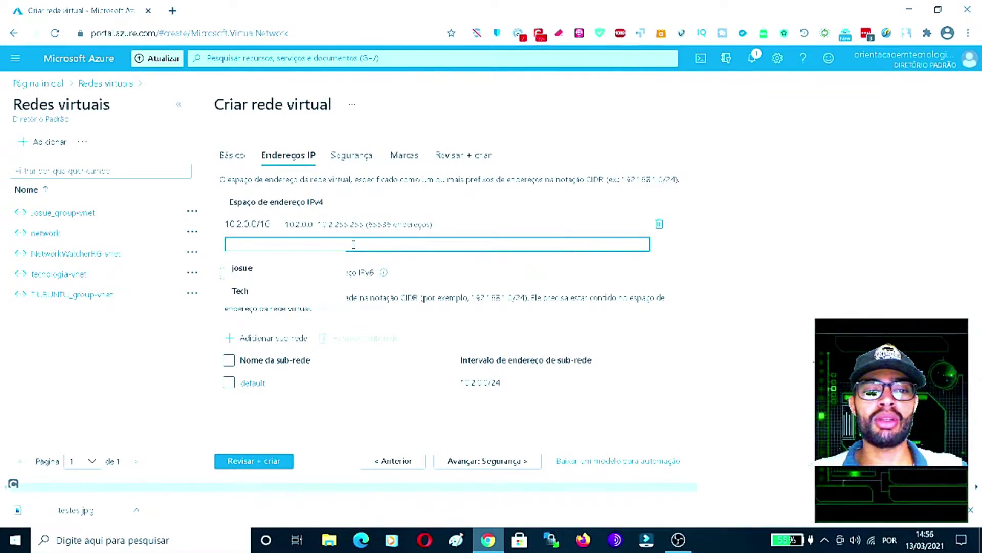
{"action": "type", "text": "10"}
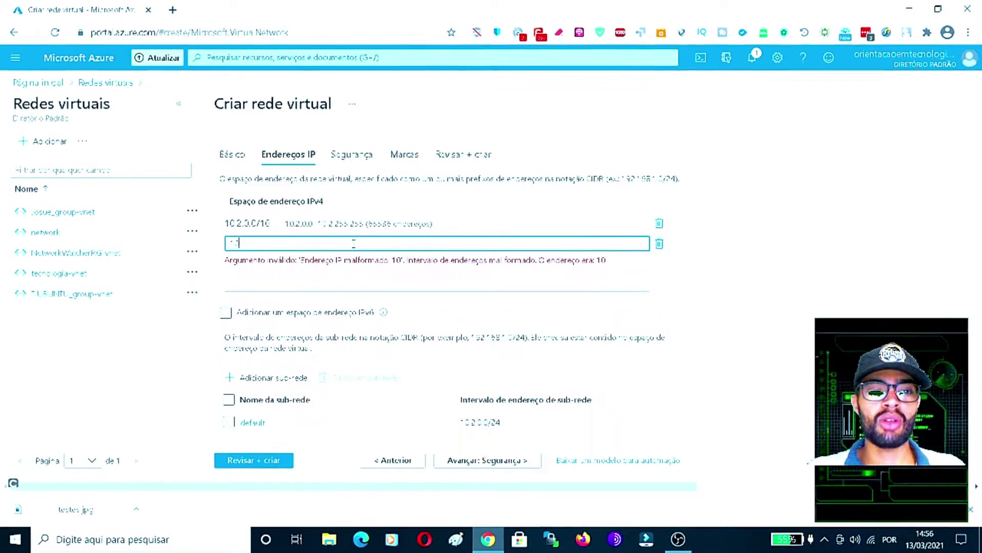
{"action": "type", "text": ".4"}
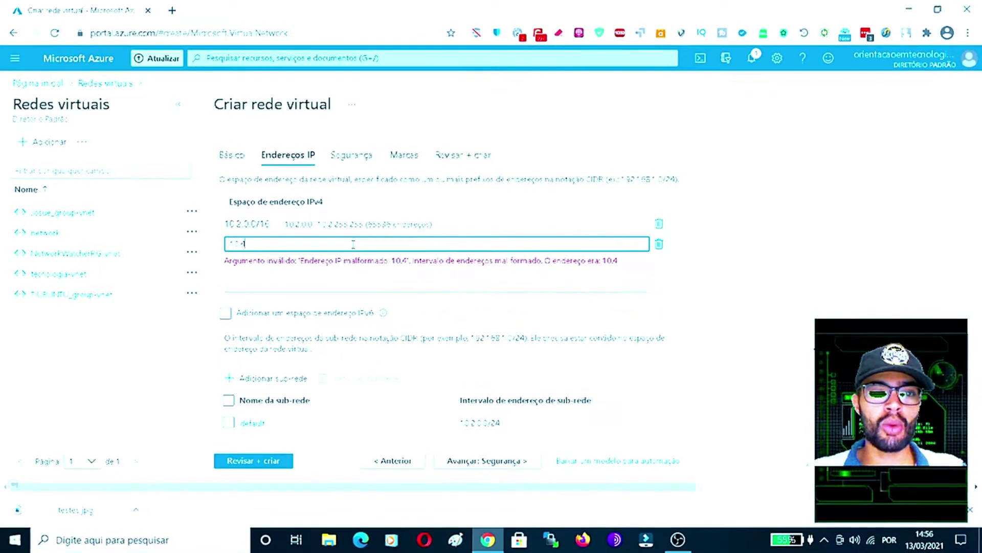
{"action": "type", "text": ".0"}
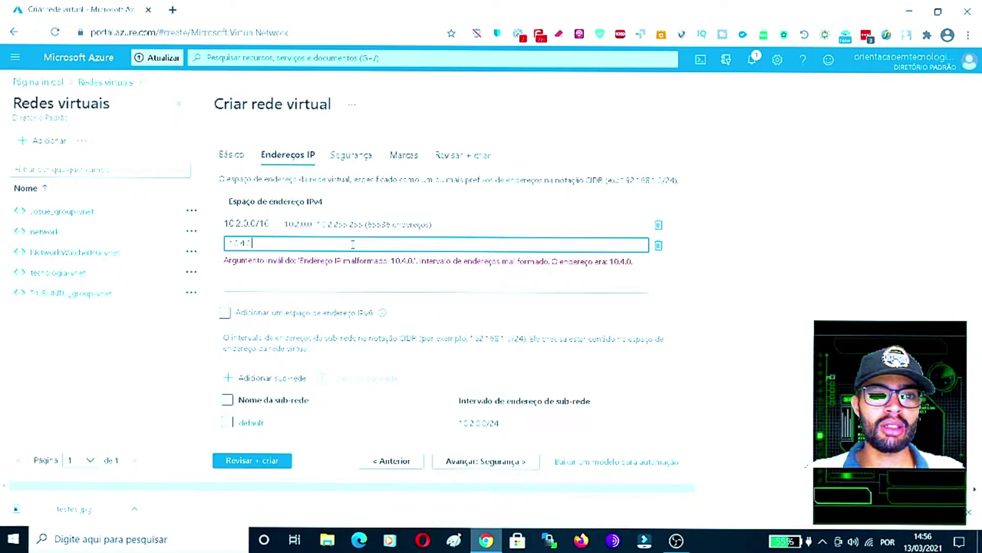
{"action": "type", "text": ".0/2"}
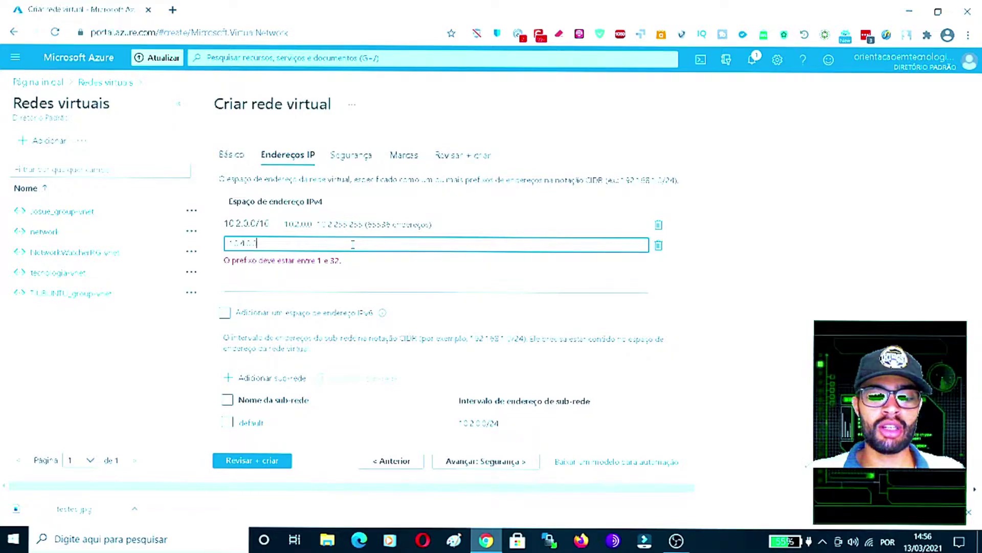
{"action": "type", "text": "4"}
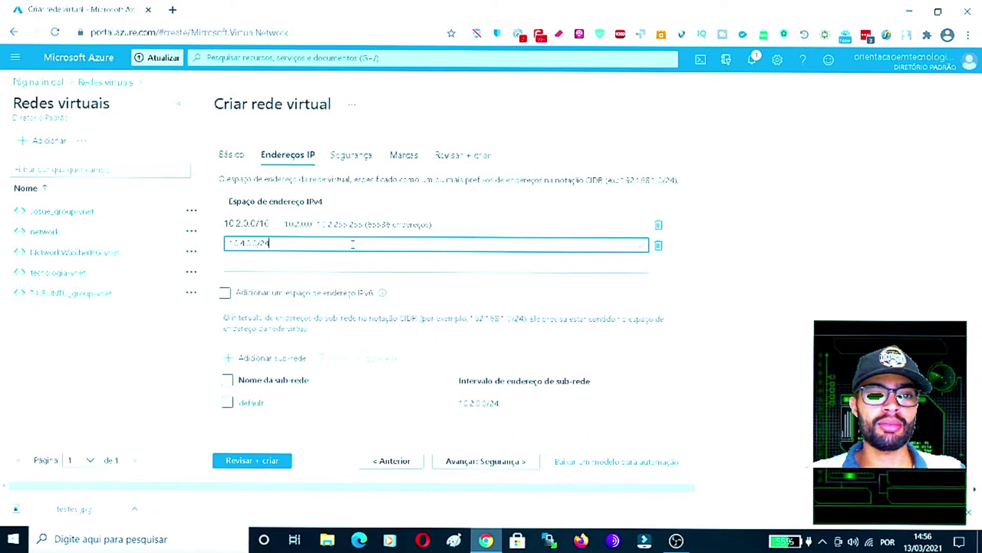
{"action": "left_click", "coordinate": [791, 253]}
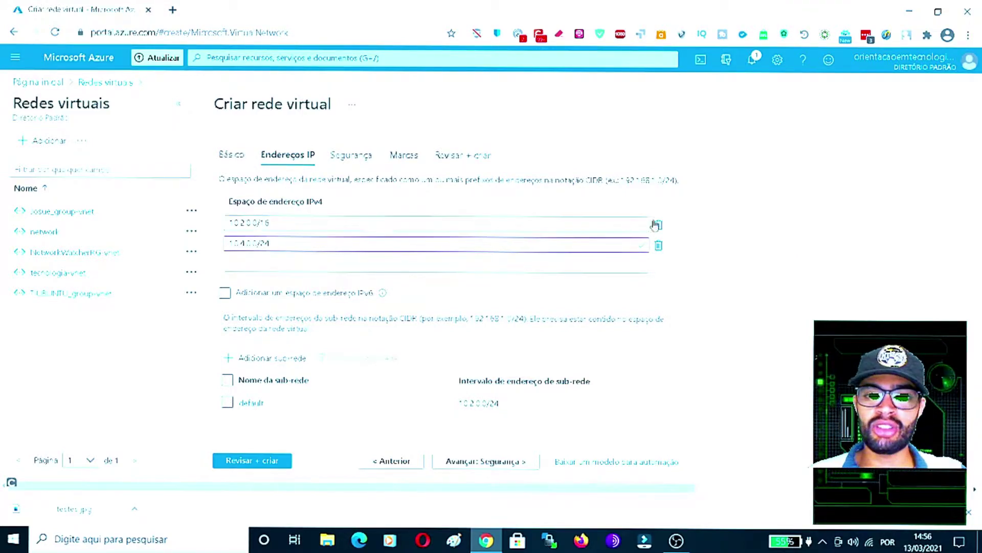
{"action": "left_click", "coordinate": [659, 225]}
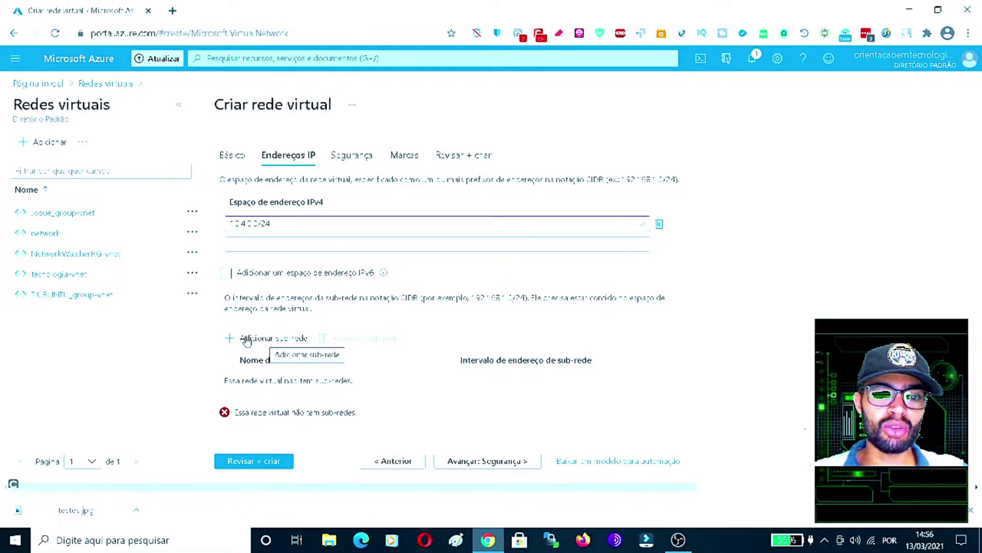
- Set the network's IPv4 address space to 10.4.1.0/24
{"action": "left_click", "coordinate": [246, 341]}
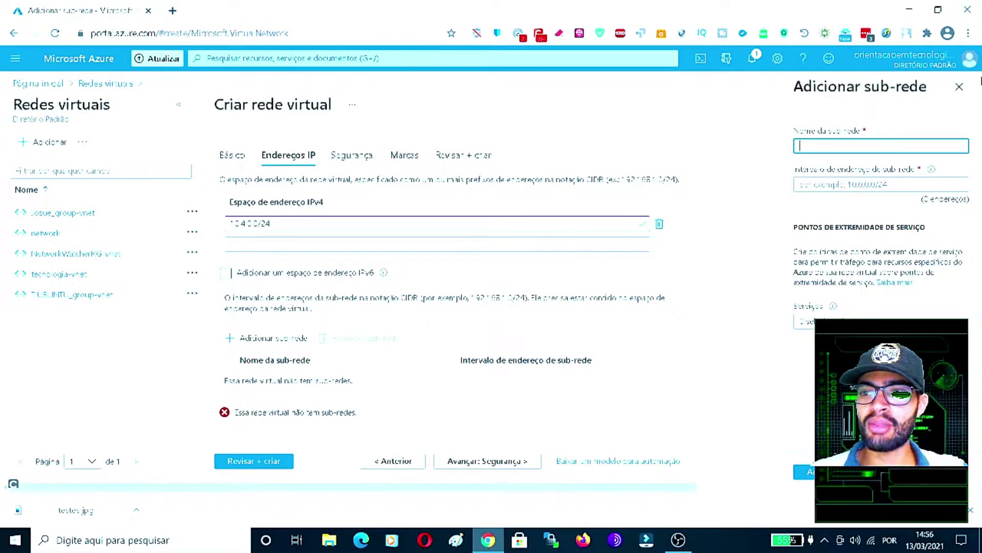
{"action": "left_click", "coordinate": [960, 87]}
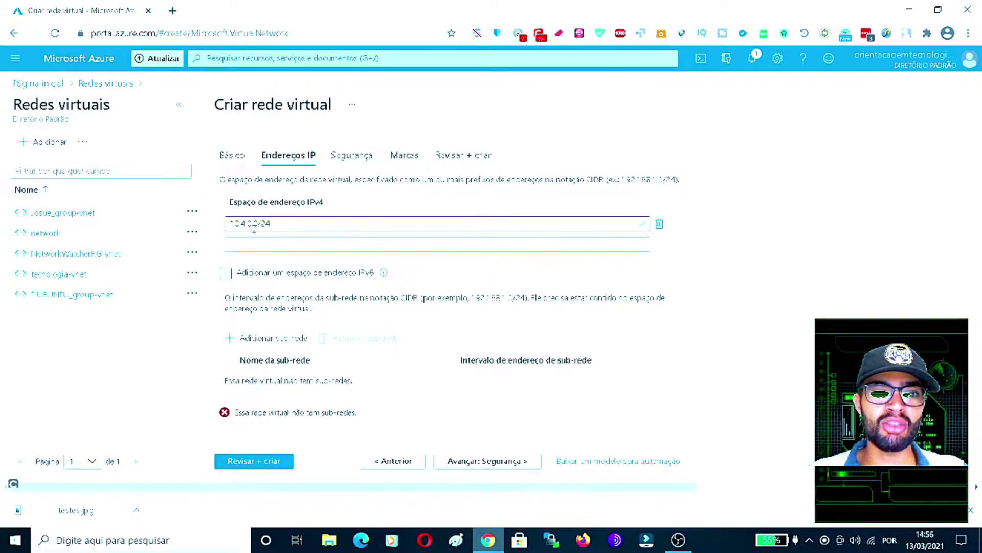
{"action": "left_click", "coordinate": [254, 223]}
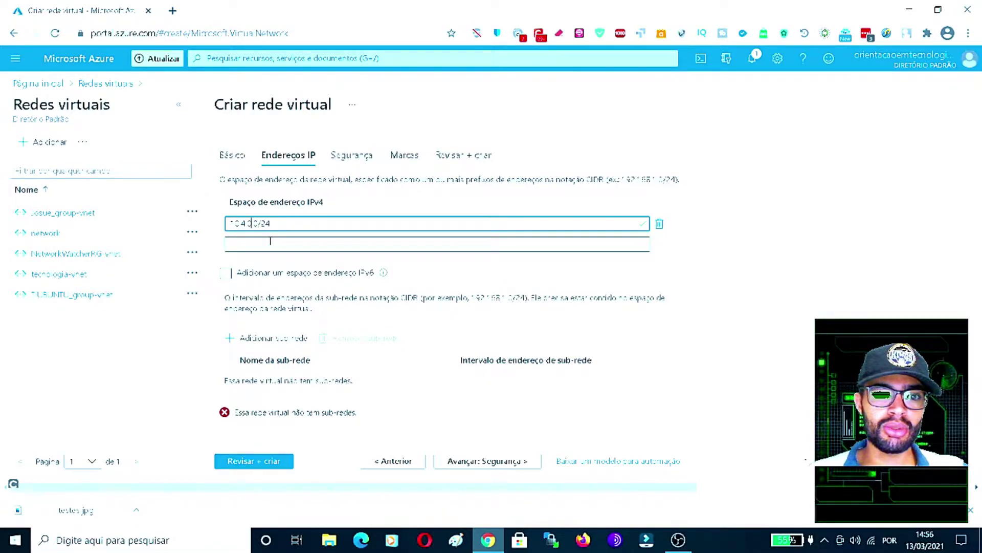
{"action": "key", "text": "BackSpace"}
{"action": "type", "text": "1"}
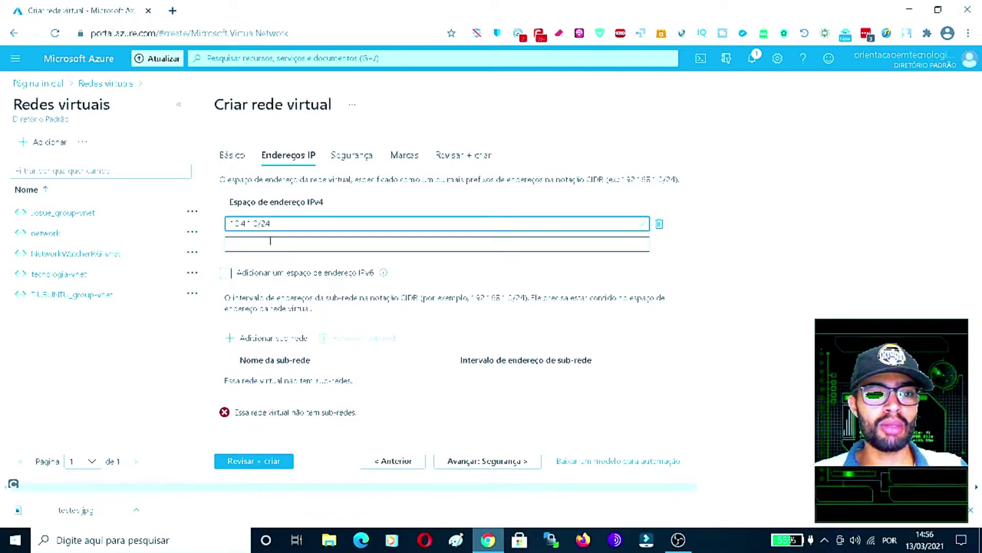
{"action": "left_click", "coordinate": [298, 258]}
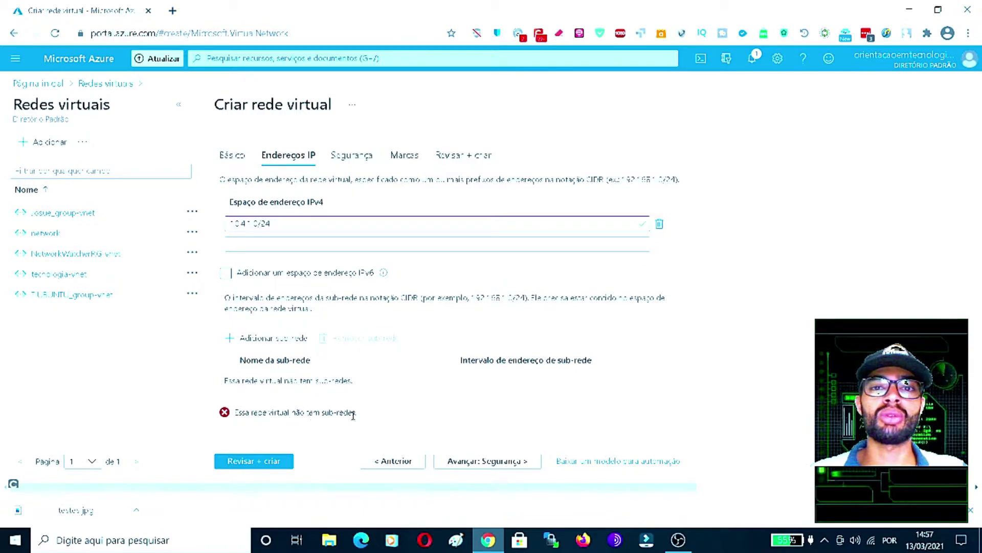
- Try to advance the virtual network to final review with the default security options and no tags
{"action": "left_click", "coordinate": [499, 462]}
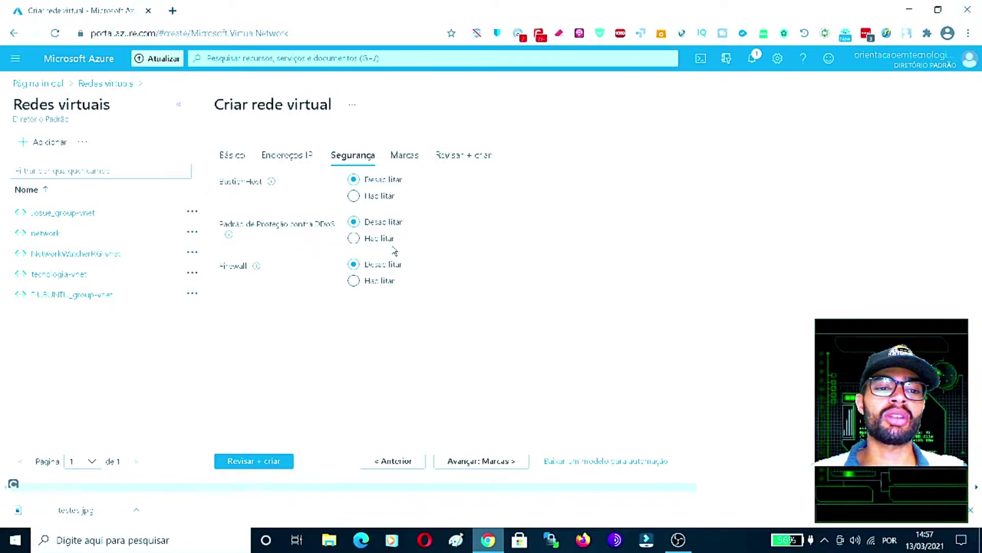
{"action": "left_click", "coordinate": [499, 466]}
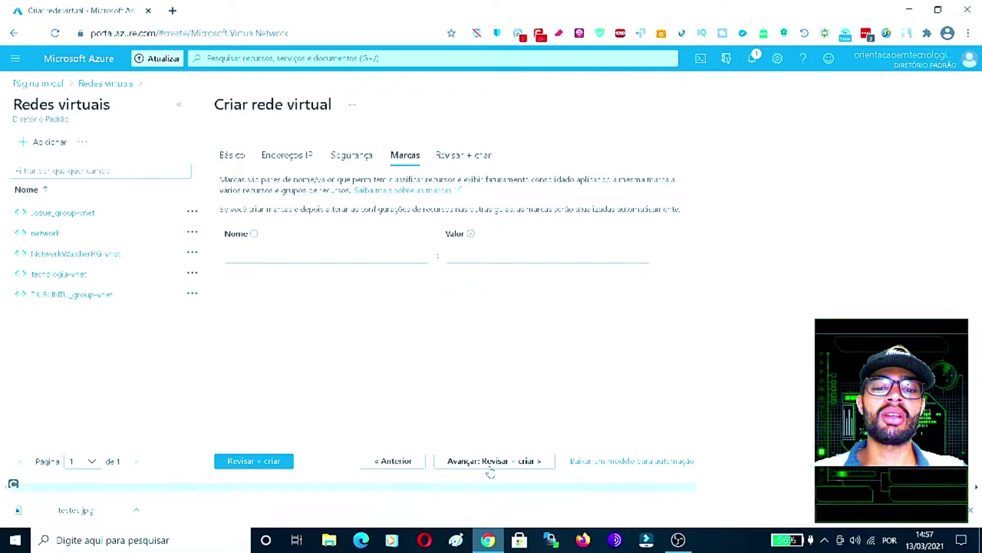
{"action": "left_click", "coordinate": [488, 468]}
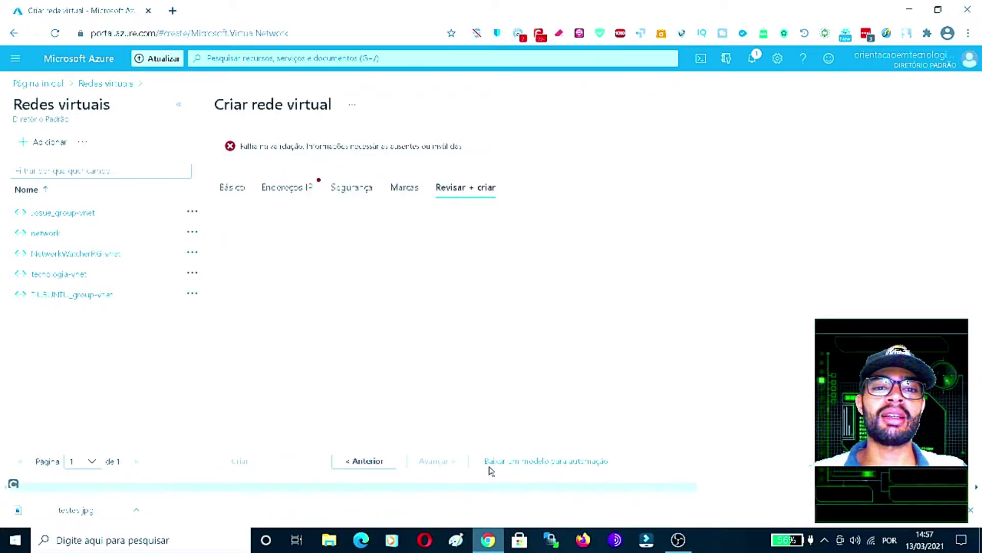
- Start a new subnet for the virtual network, named SubRedes with the address range 10.4.0.0/16
{"action": "left_click", "coordinate": [289, 187]}
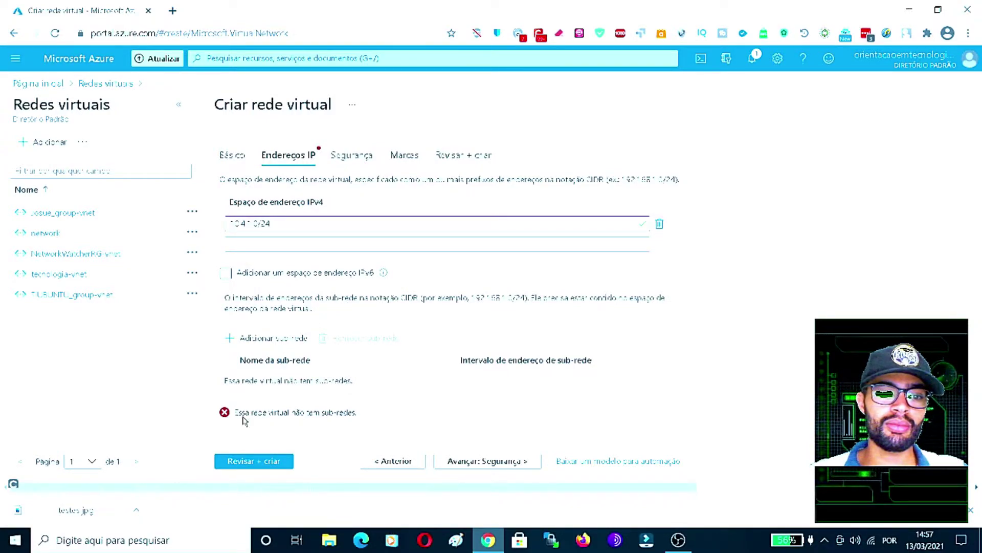
{"action": "left_click", "coordinate": [260, 341]}
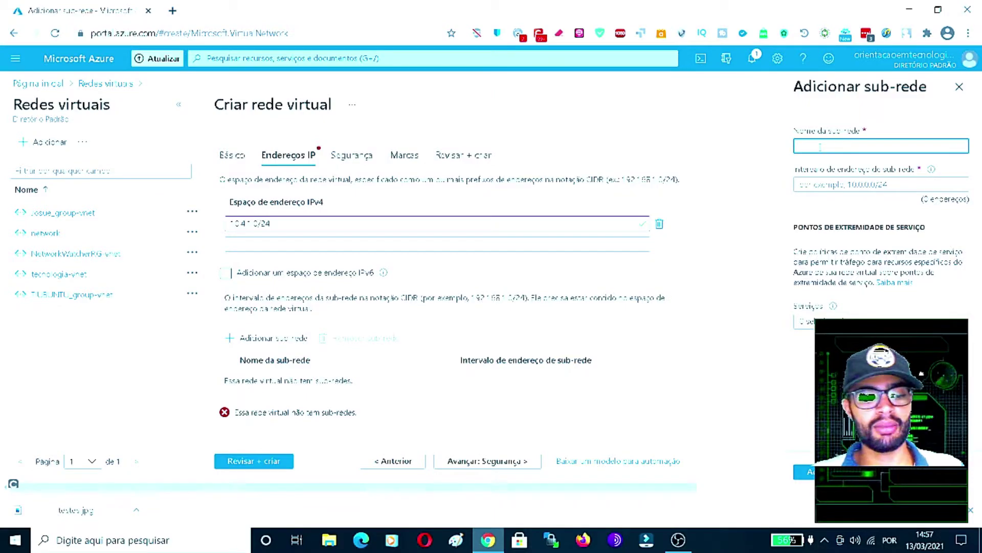
{"action": "type", "text": "s"}
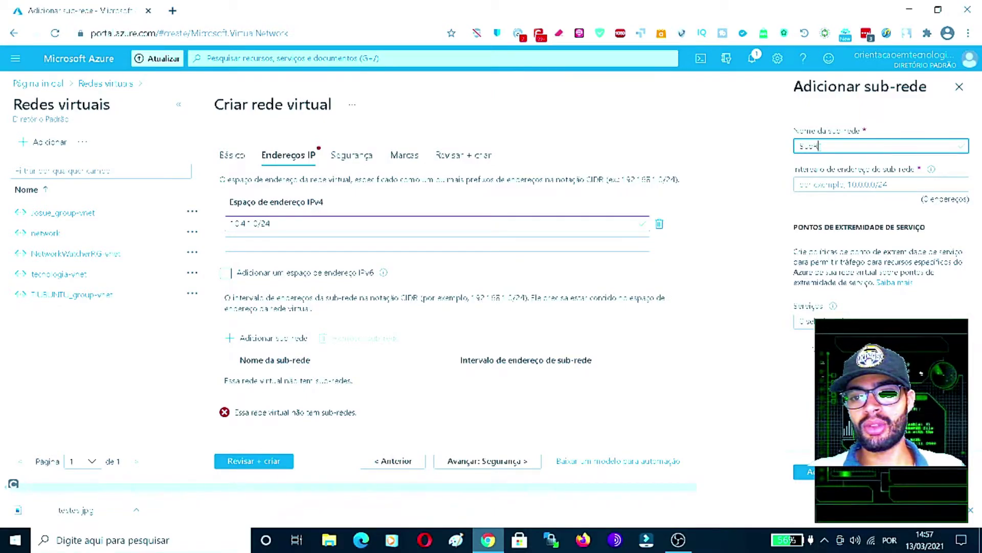
{"action": "left_click", "coordinate": [832, 184]}
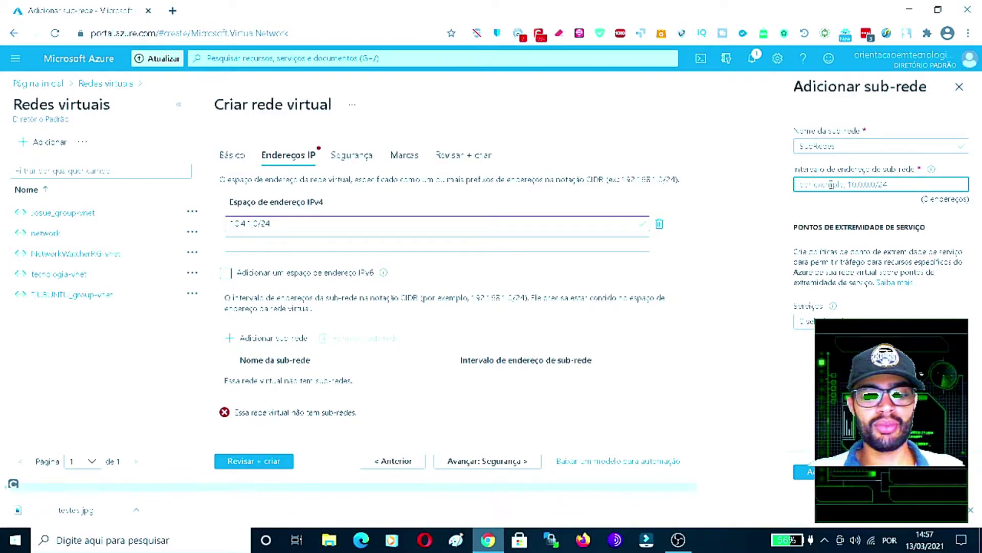
{"action": "type", "text": "10"}
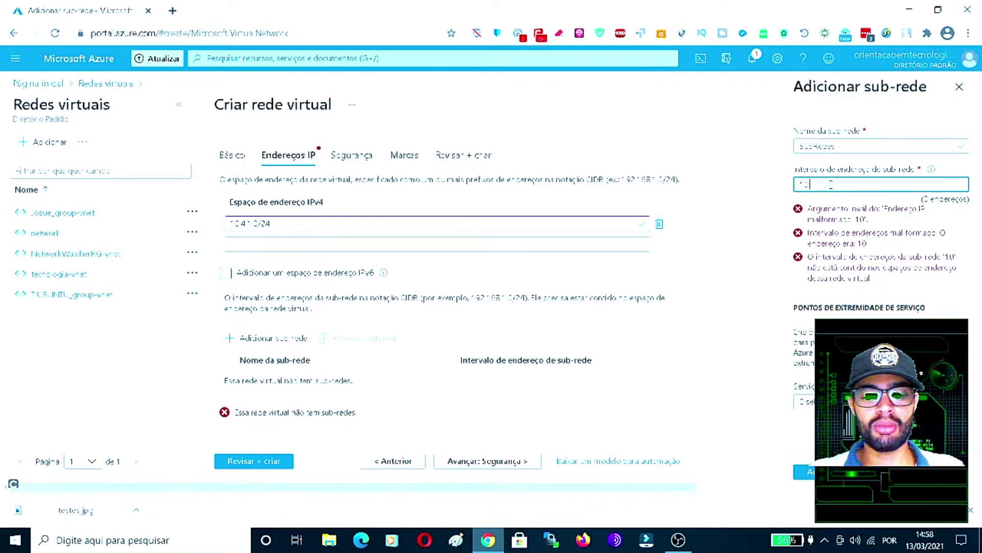
{"action": "type", "text": ".4.0"}
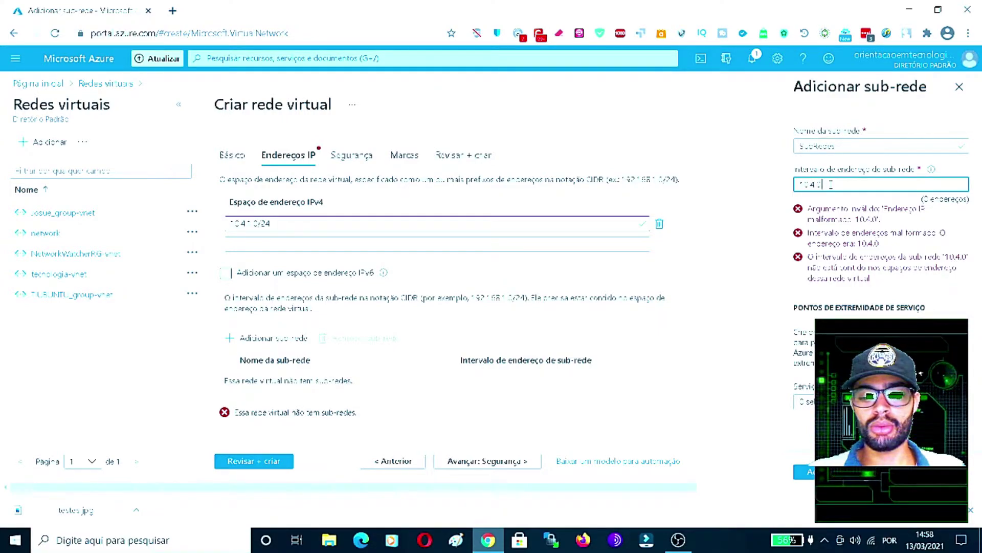
{"action": "type", "text": ".0/"}
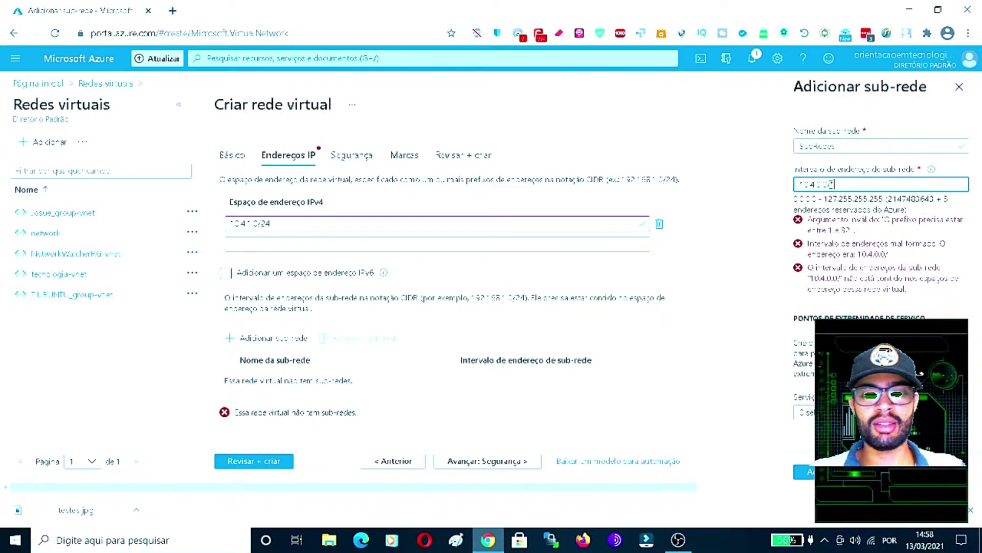
{"action": "type", "text": "16"}
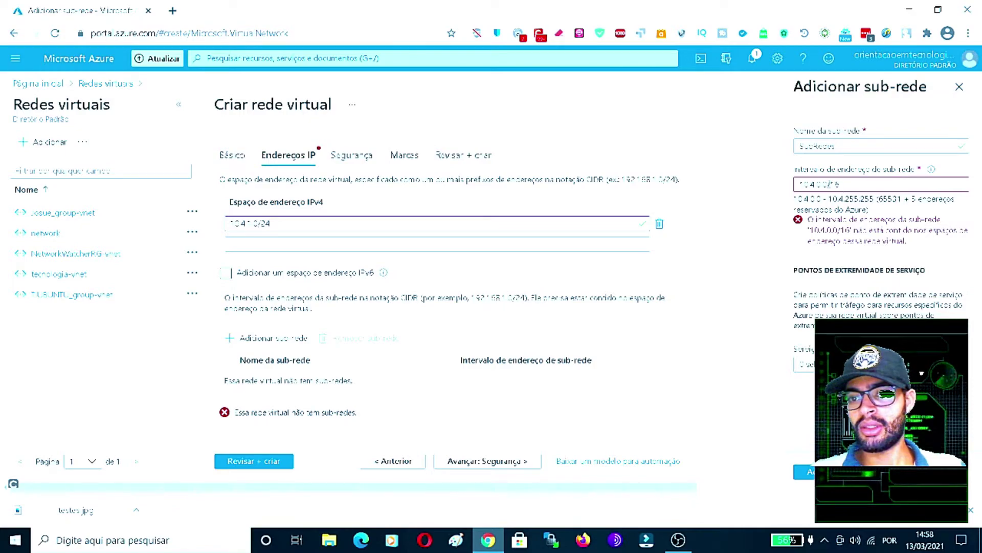
- Rework the SubRedes subnet's address range to 10.4.1.0, keeping the /16 prefix
{"action": "left_click_drag", "start_coordinate": [828, 185], "coordinate": [803, 184]}
{"action": "type", "text": "10.0"}
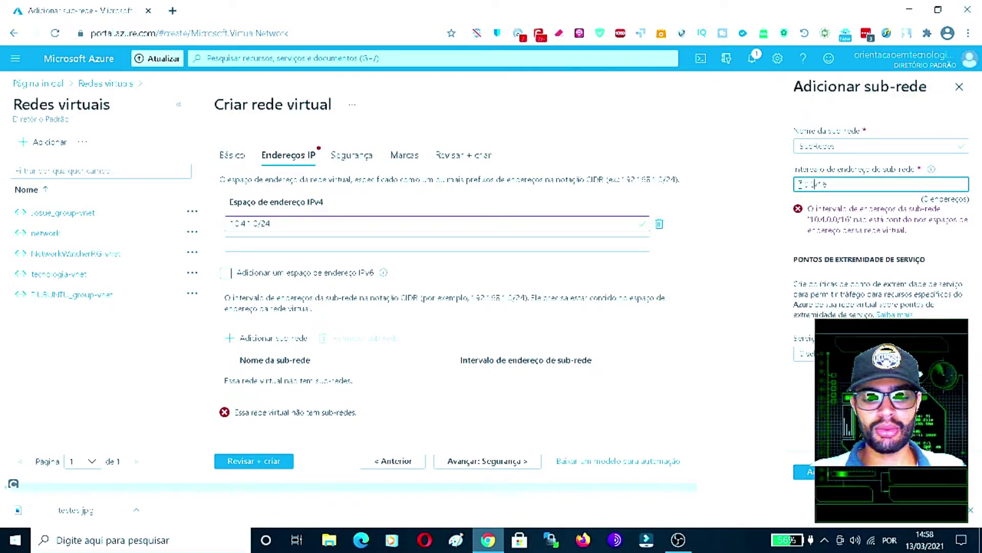
{"action": "key", "text": "BackSpace"}
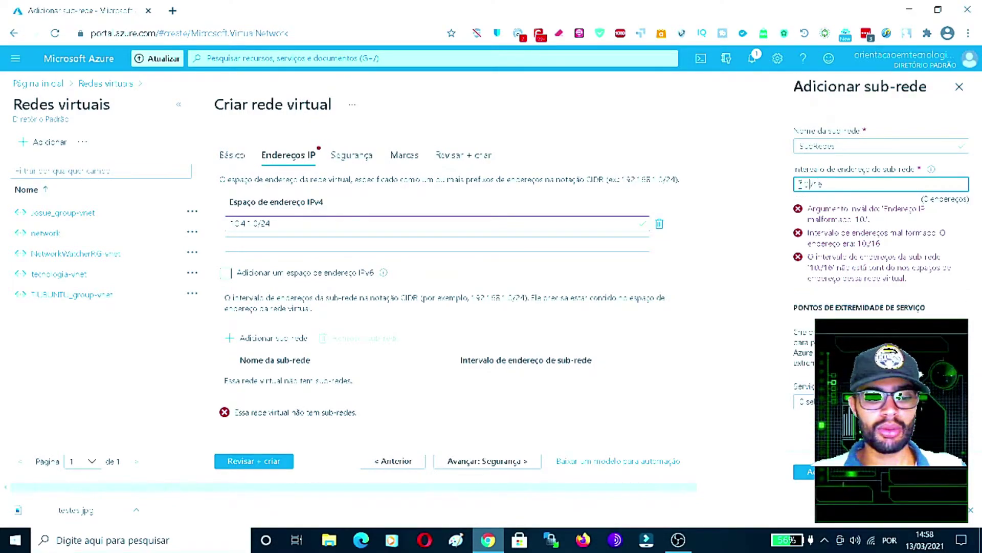
{"action": "type", "text": "4.0.0"}
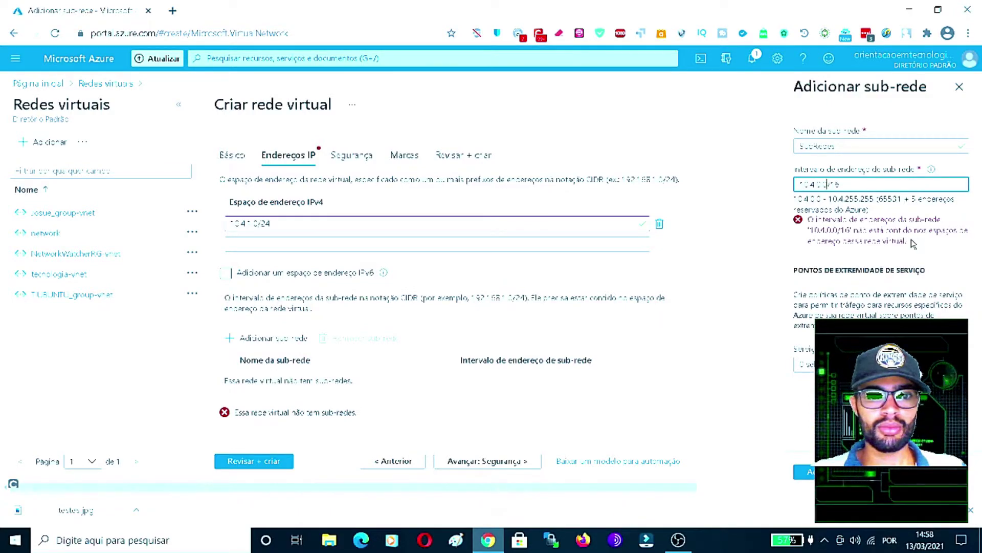
{"action": "key", "text": "BackSpace"}
{"action": "key", "text": "BackSpace"}
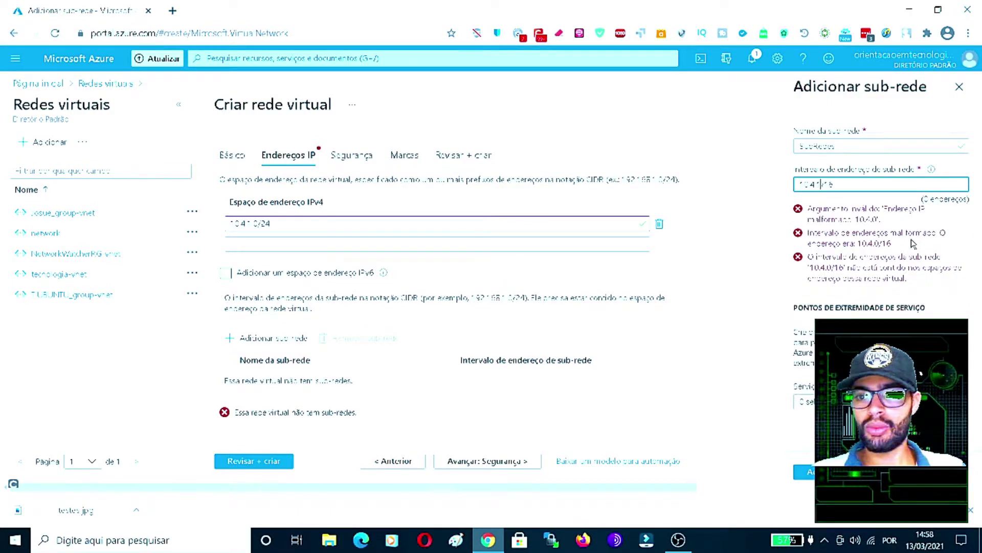
{"action": "type", "text": "1."}
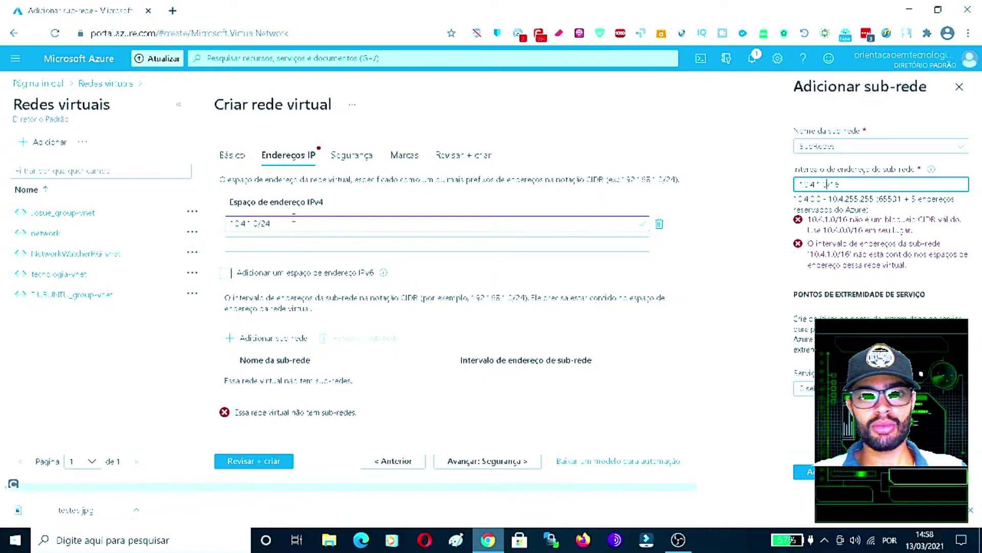
- Set the subnet range's prefix to /24 to match the network's IPv4 address space
{"action": "left_click", "coordinate": [252, 223]}
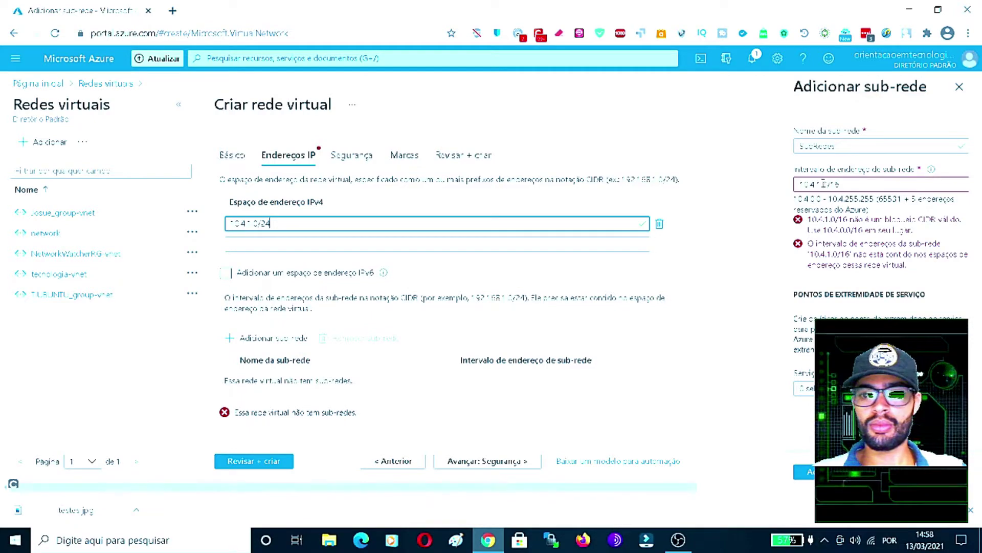
{"action": "left_click", "coordinate": [840, 184]}
{"action": "key", "text": "BackSpace"}
{"action": "key", "text": "BackSpace"}
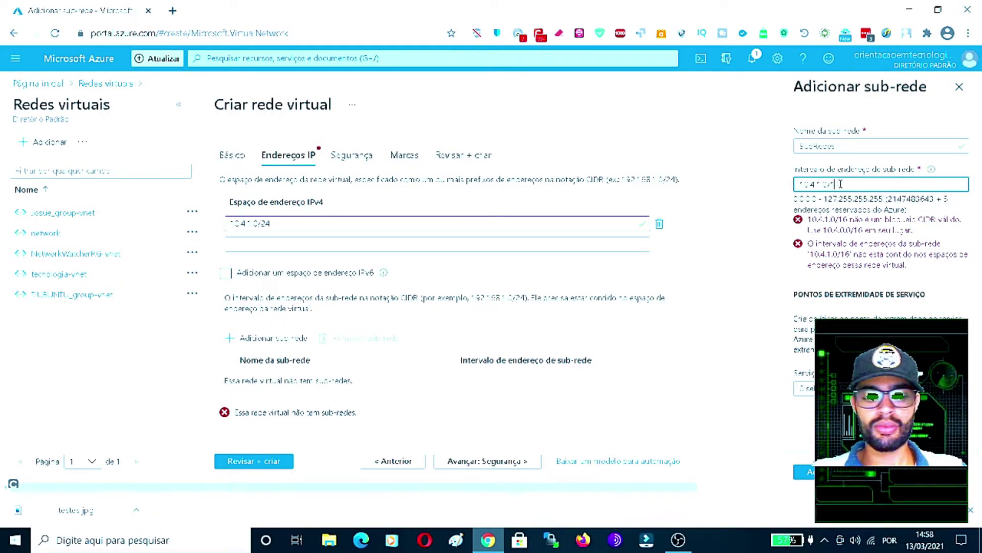
{"action": "type", "text": "24"}
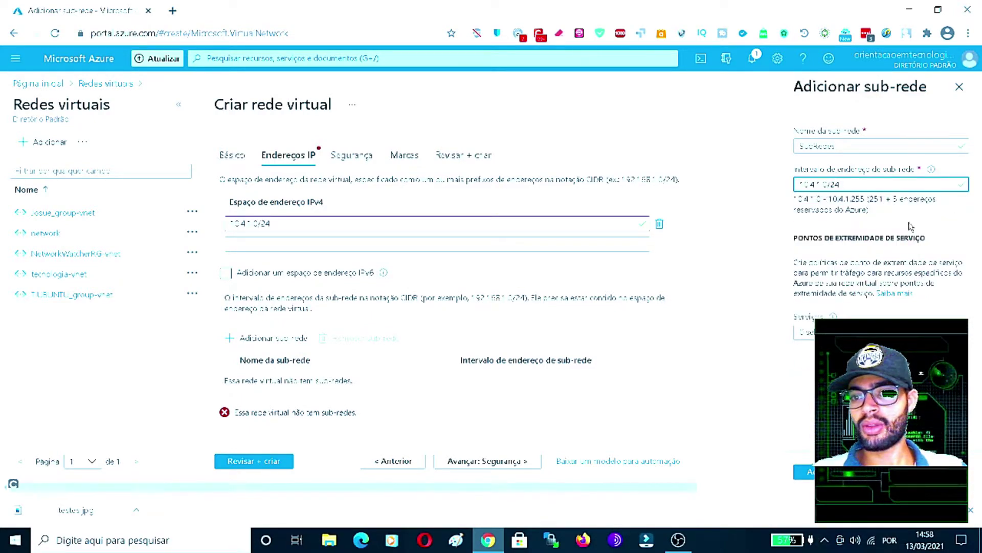
{"action": "left_click", "coordinate": [917, 224]}
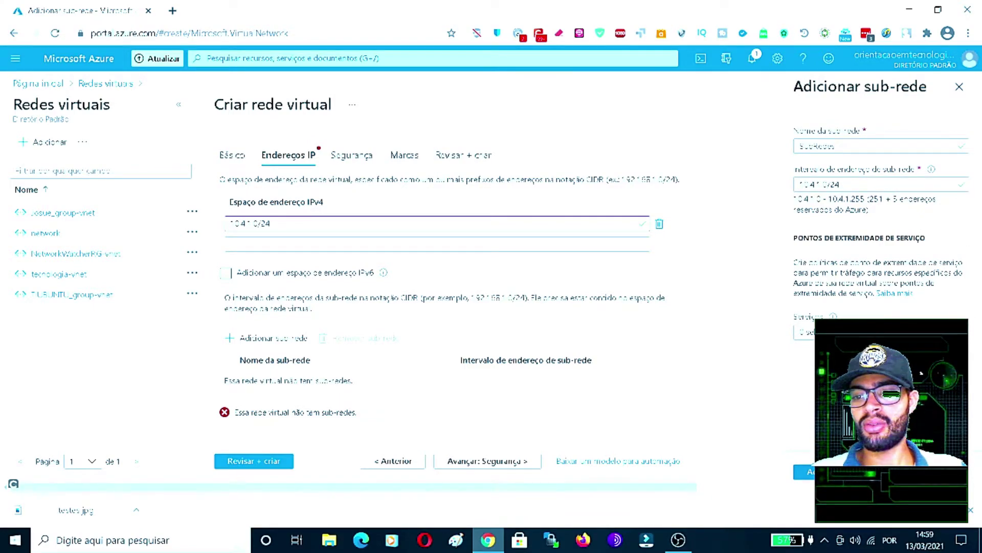
- Check the available service endpoints without selecting any, and add the SubRedes subnet to the network
{"action": "left_click", "coordinate": [806, 332]}
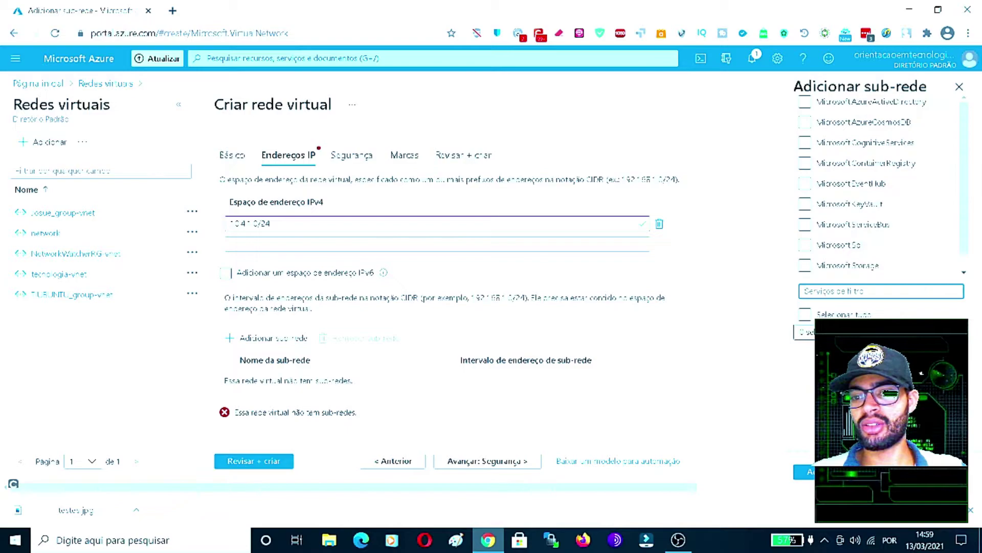
{"action": "key", "text": "Escape"}
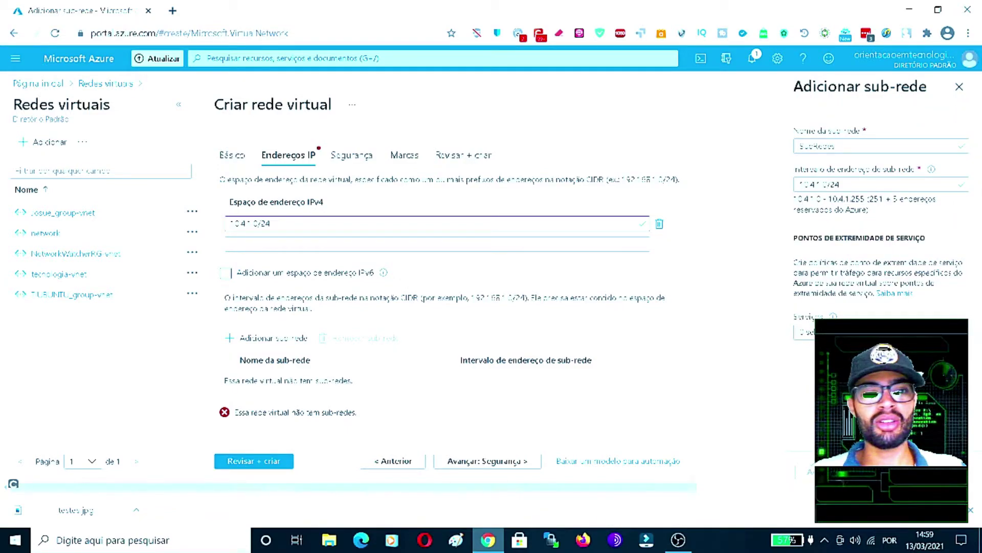
{"action": "left_click", "coordinate": [803, 471]}
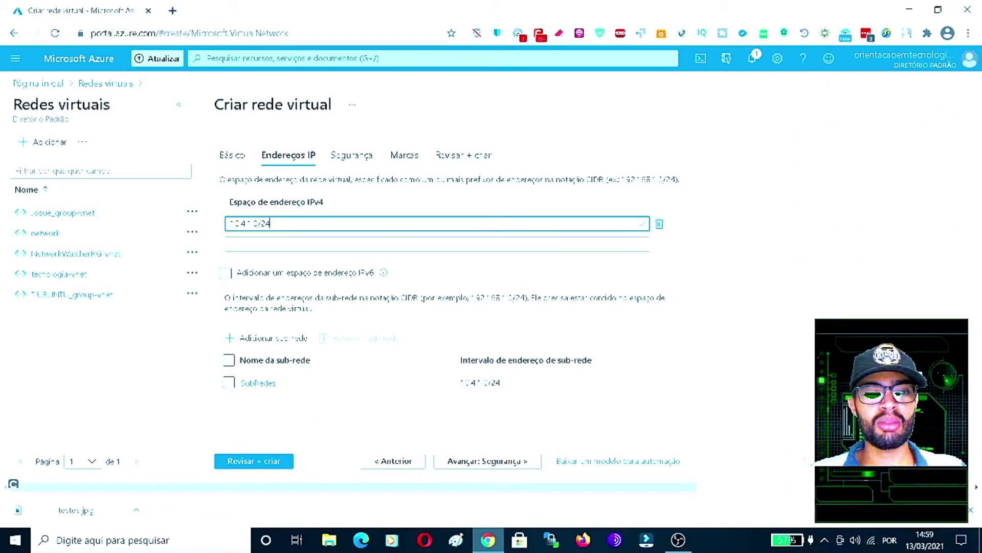
- Select the SubRedes subnet, validate the configuration and create the virtual network
{"action": "left_click", "coordinate": [229, 360]}
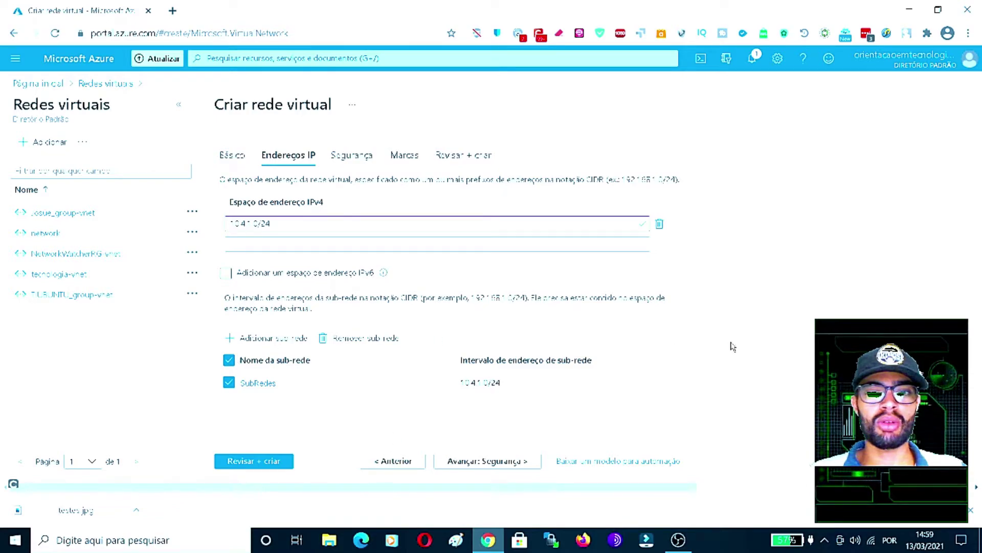
{"action": "left_click", "coordinate": [252, 462]}
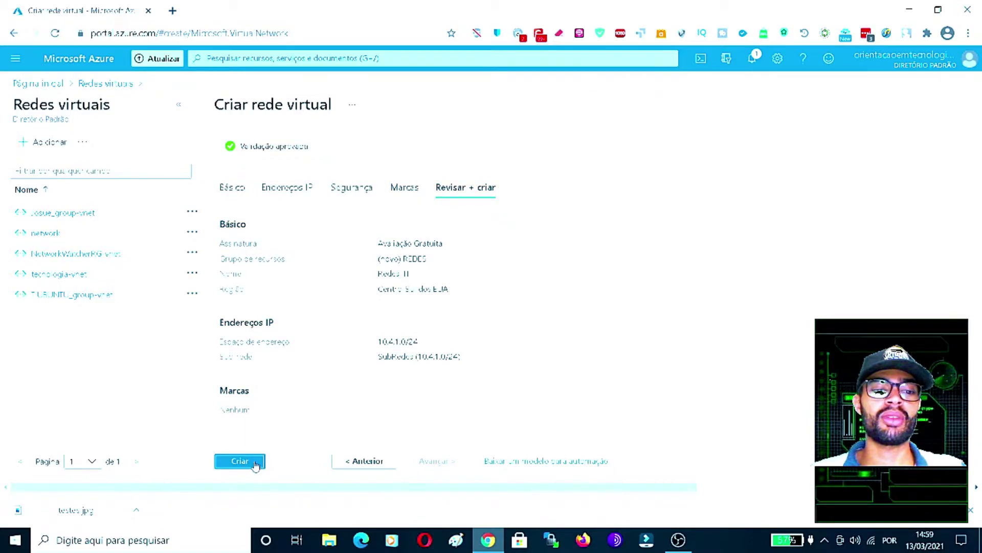
{"action": "left_click", "coordinate": [240, 462]}
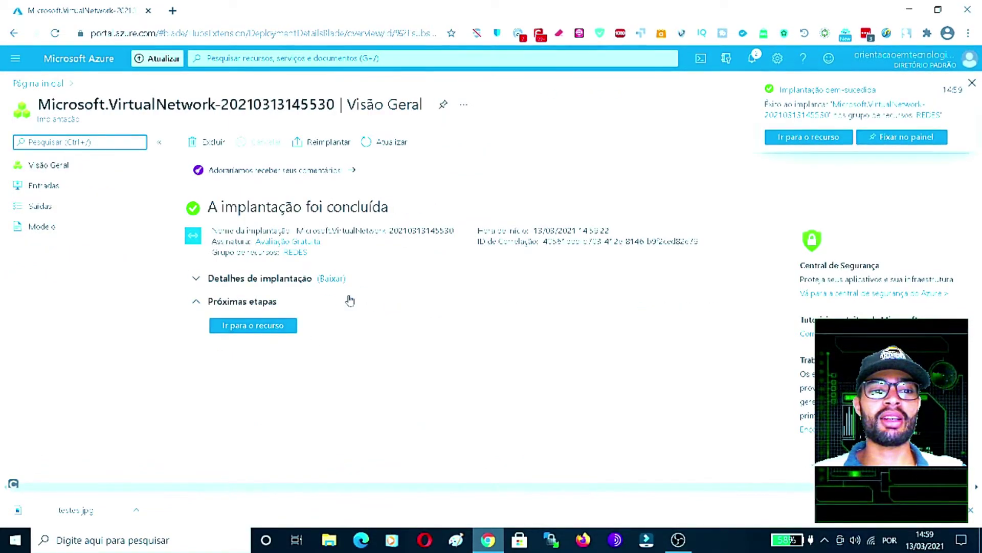
- Refresh the list of virtual networks and open the overview of Redes_TI
{"action": "left_click", "coordinate": [41, 83]}
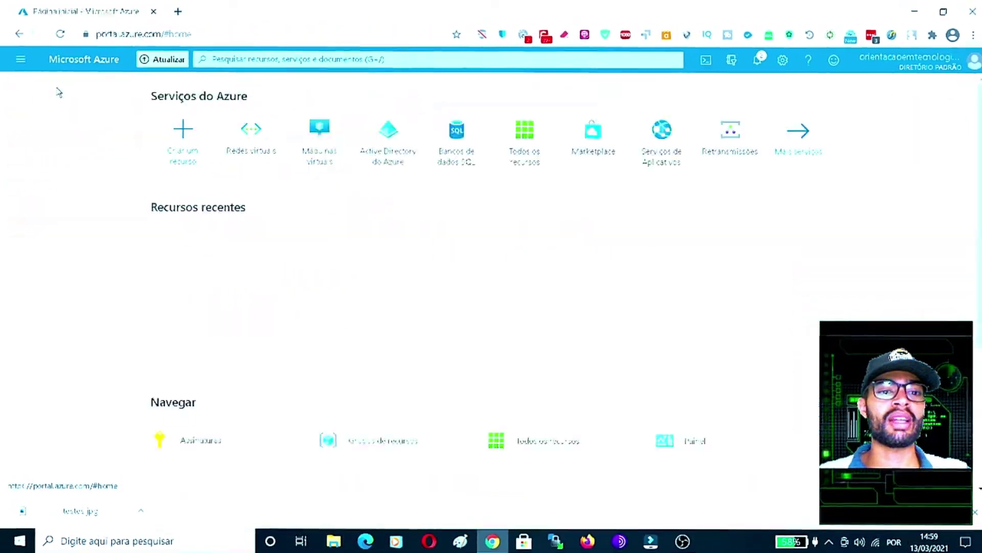
{"action": "left_click", "coordinate": [247, 130]}
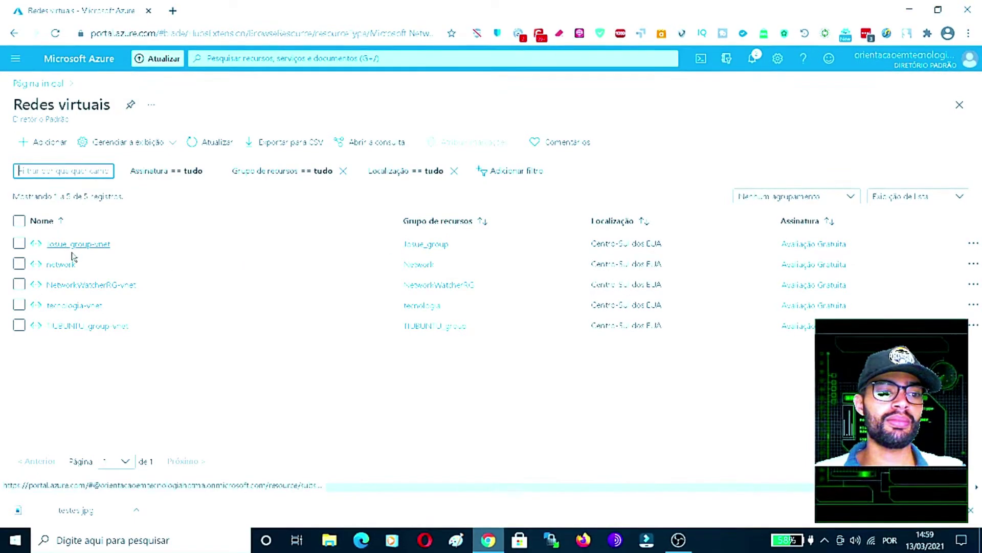
{"action": "left_click", "coordinate": [215, 144]}
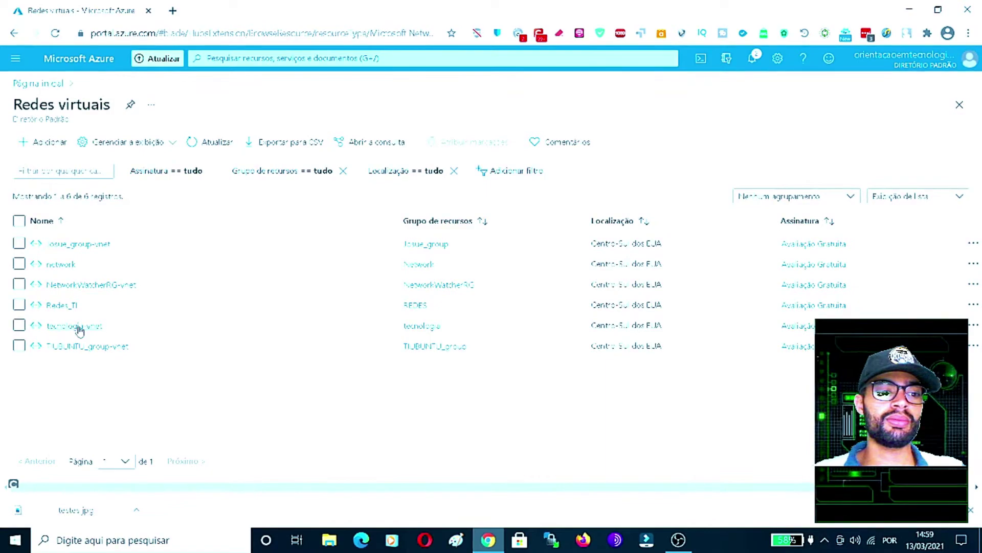
{"action": "left_click", "coordinate": [57, 307]}
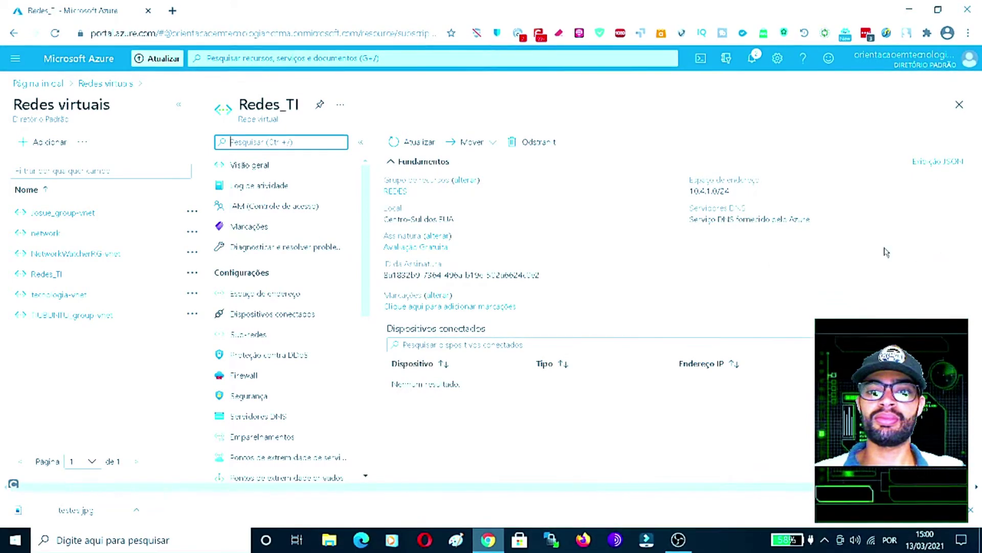
{"action": "mouse_move", "coordinate": [737, 193]}
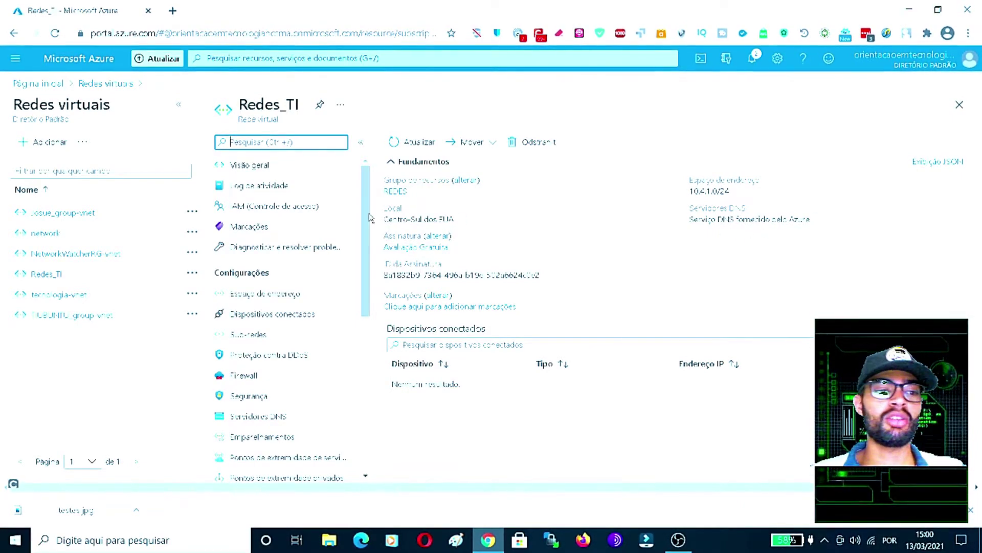
- In the DNS server settings of Redes_TI, try the custom option, return to the Azure-provided default and save
{"action": "scroll", "coordinate": [369, 220], "scroll_direction": "down", "scroll_amount": 2}
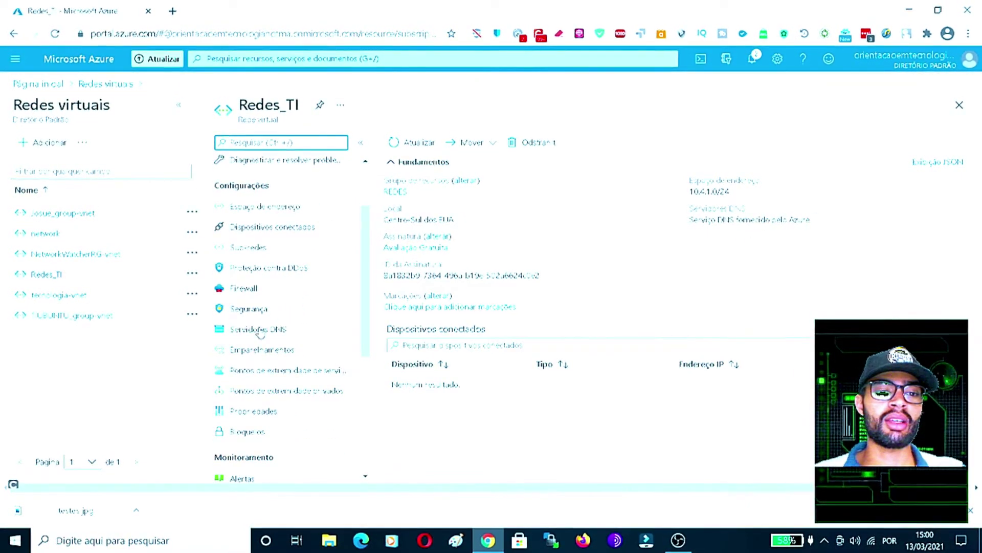
{"action": "left_click", "coordinate": [258, 330]}
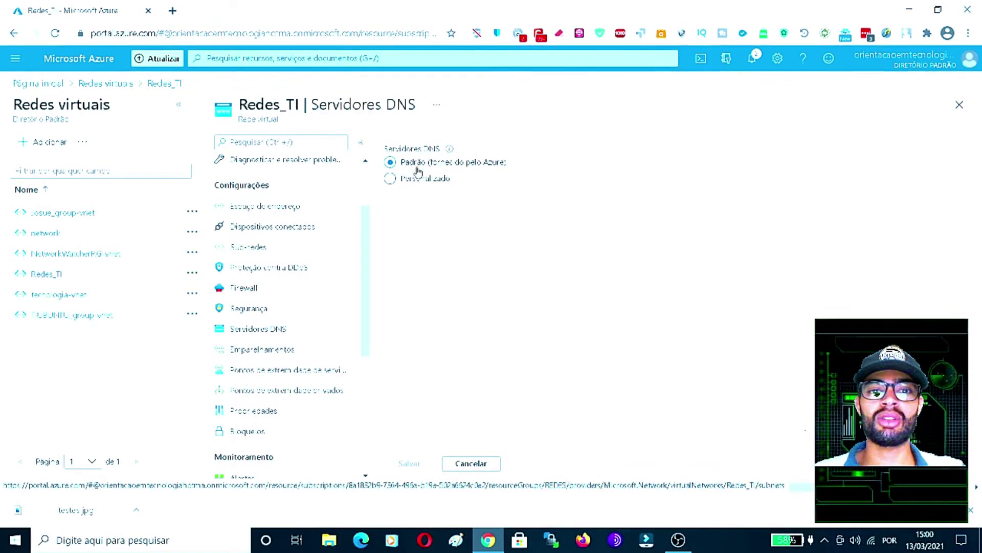
{"action": "left_click", "coordinate": [397, 180]}
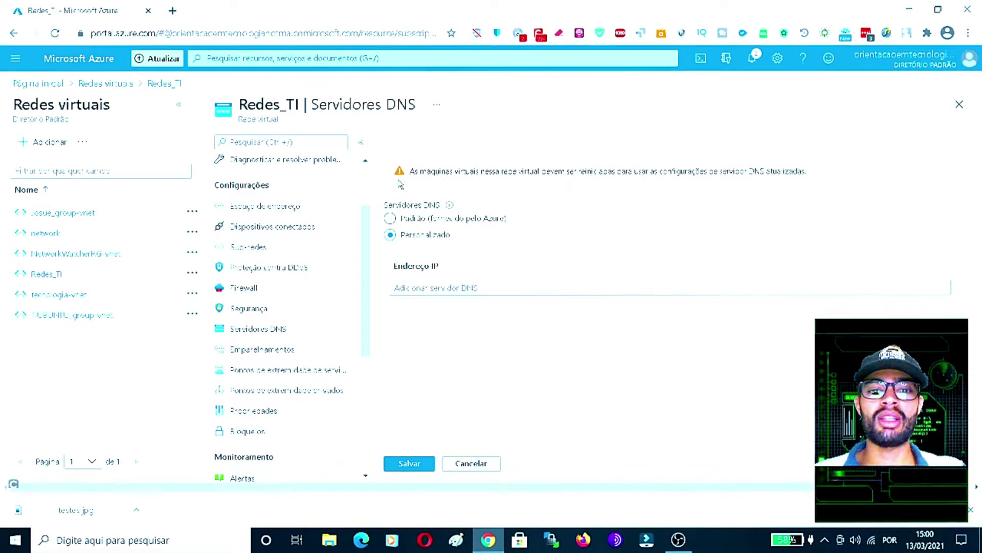
{"action": "left_click", "coordinate": [391, 219]}
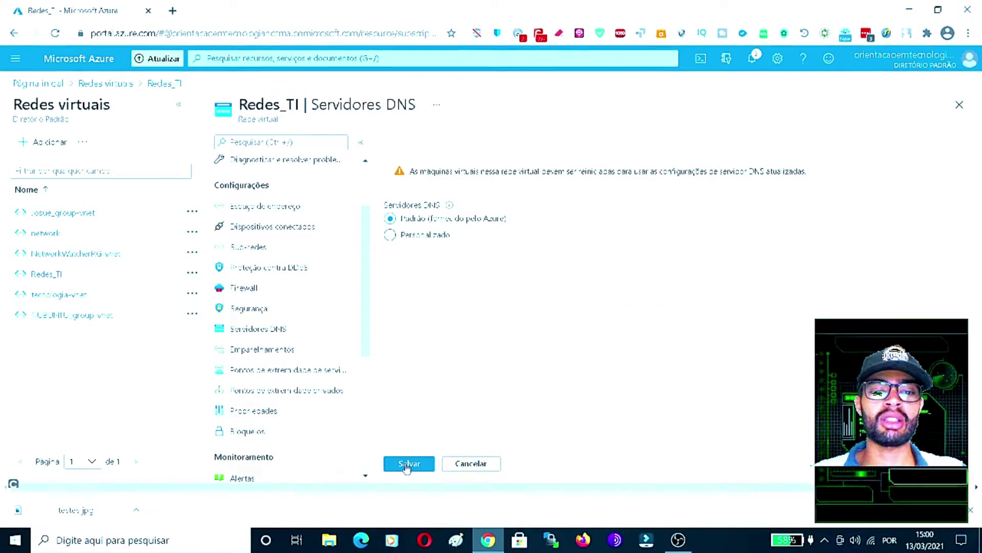
{"action": "left_click", "coordinate": [407, 464]}
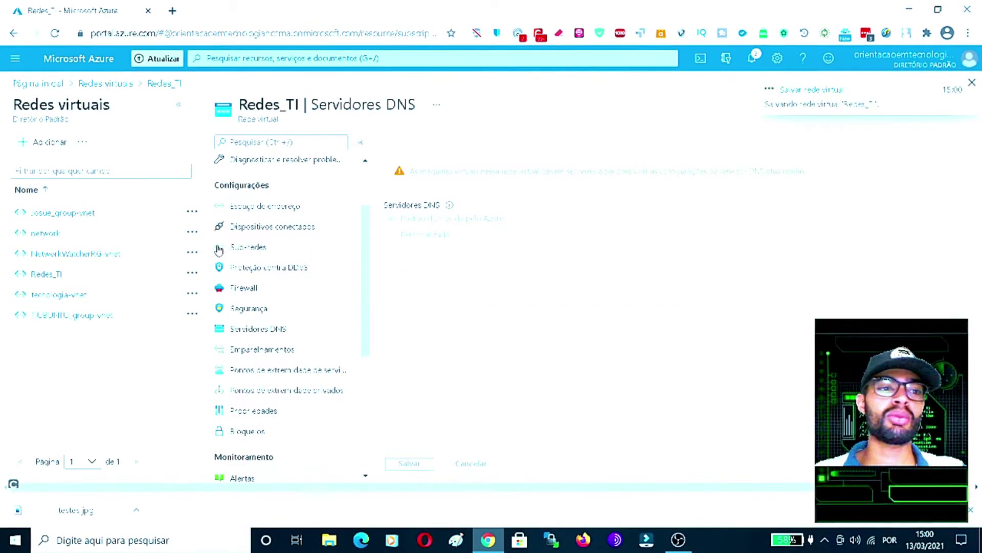
- Leave the Redes_TI settings for the home page, open the virtual machines list and start creating a new virtual machine
{"action": "left_click_drag", "start_coordinate": [367, 281], "coordinate": [367, 230]}
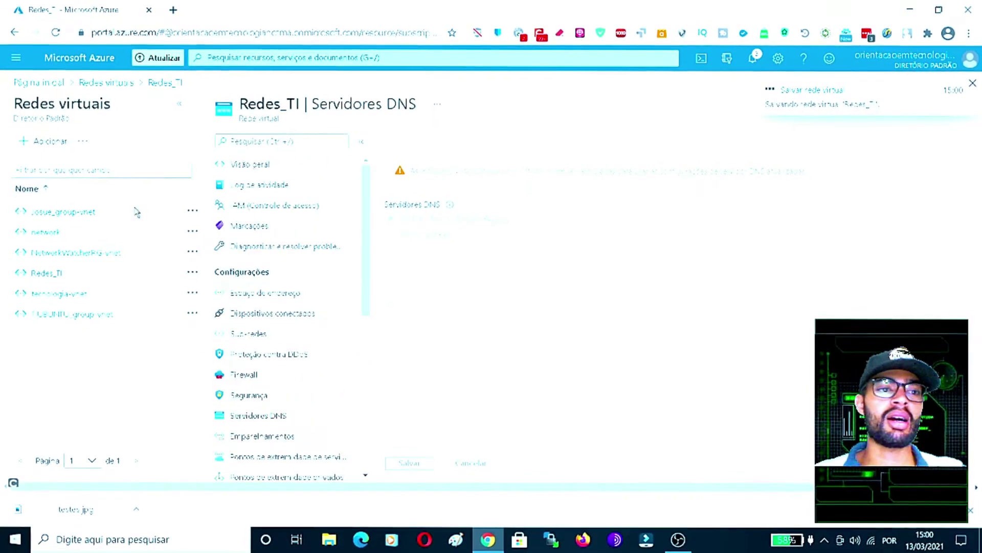
{"action": "left_click", "coordinate": [45, 86]}
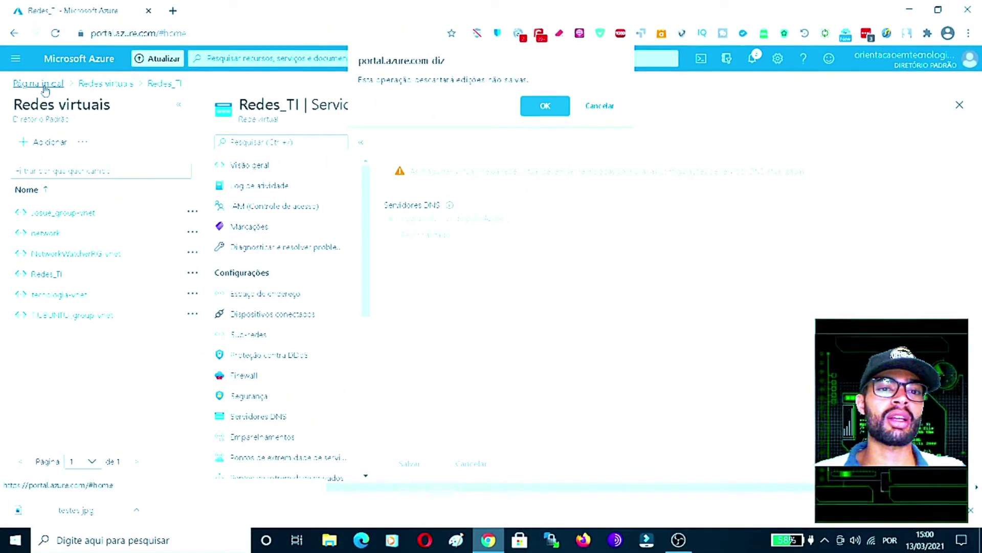
{"action": "left_click", "coordinate": [532, 106]}
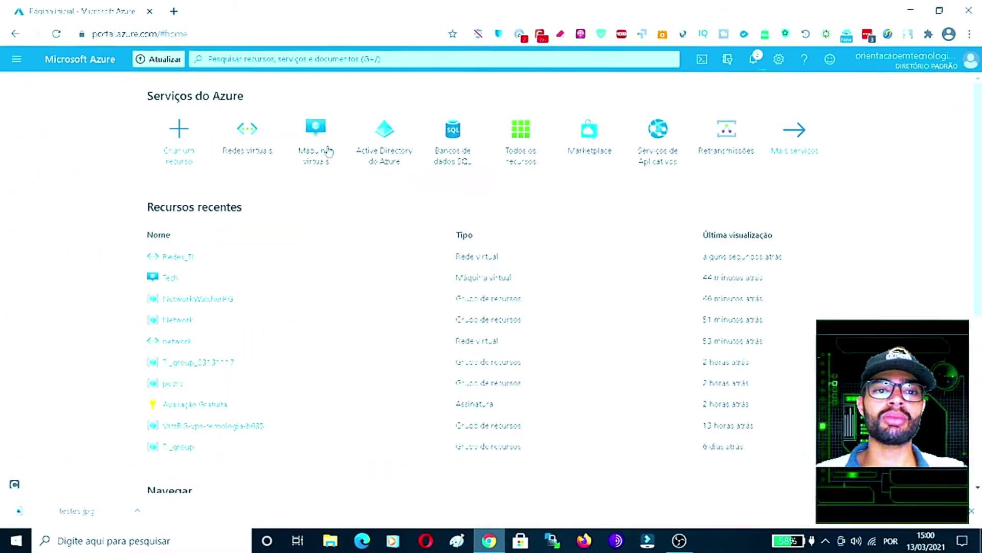
{"action": "left_click", "coordinate": [317, 140]}
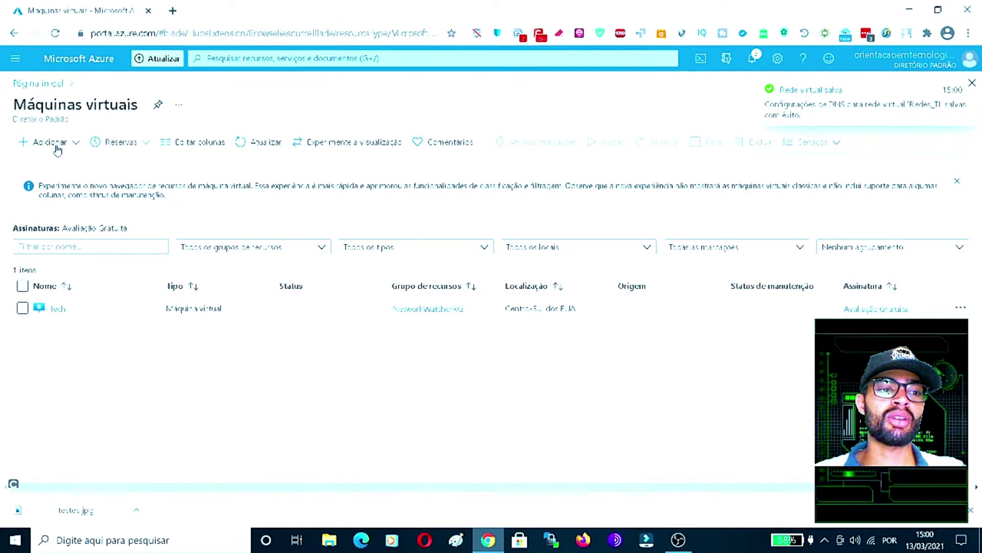
{"action": "left_click", "coordinate": [57, 149]}
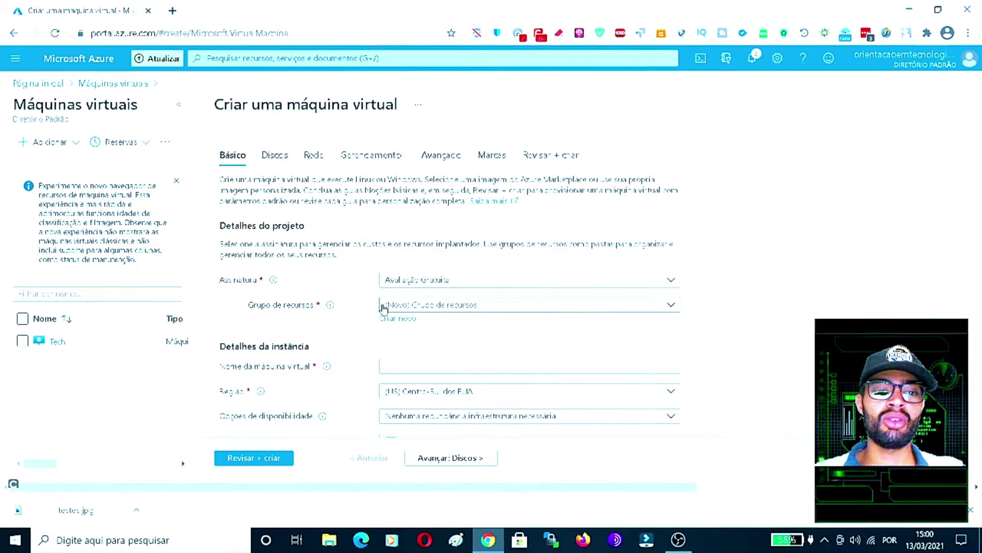
- Examine the existing resource groups offered for the new virtual machine without choosing one
{"action": "left_click", "coordinate": [428, 307]}
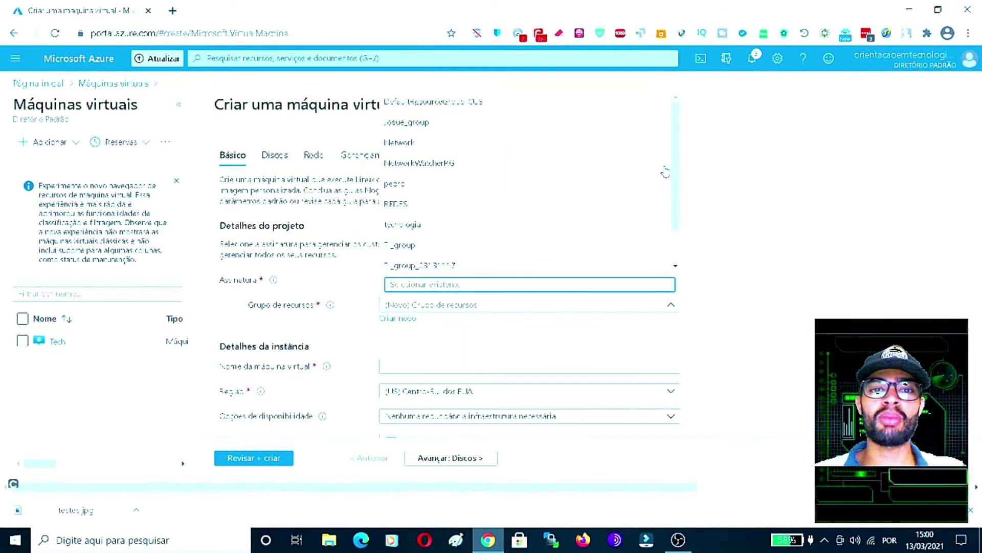
{"action": "scroll", "coordinate": [676, 168], "scroll_direction": "down", "scroll_amount": 1}
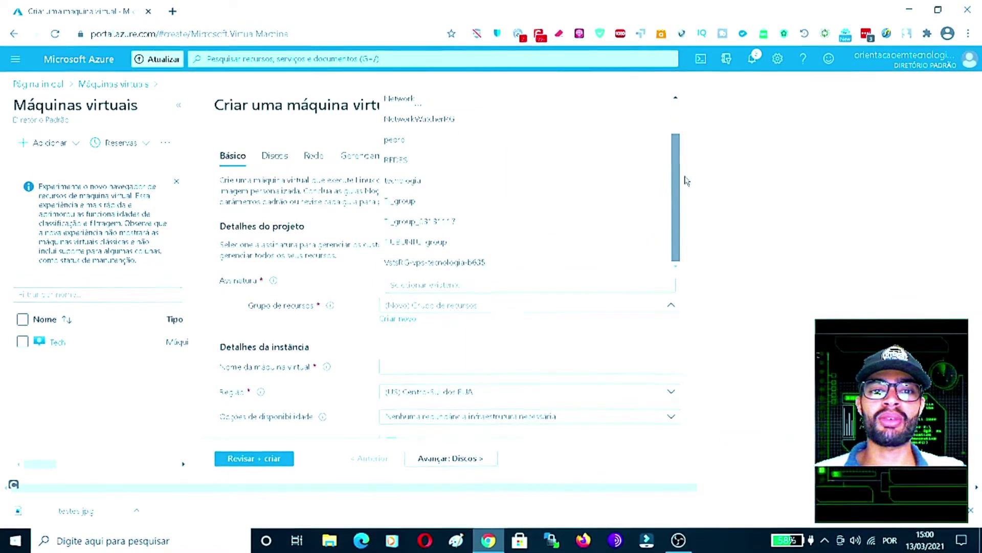
{"action": "scroll", "coordinate": [565, 193], "scroll_direction": "up", "scroll_amount": 1}
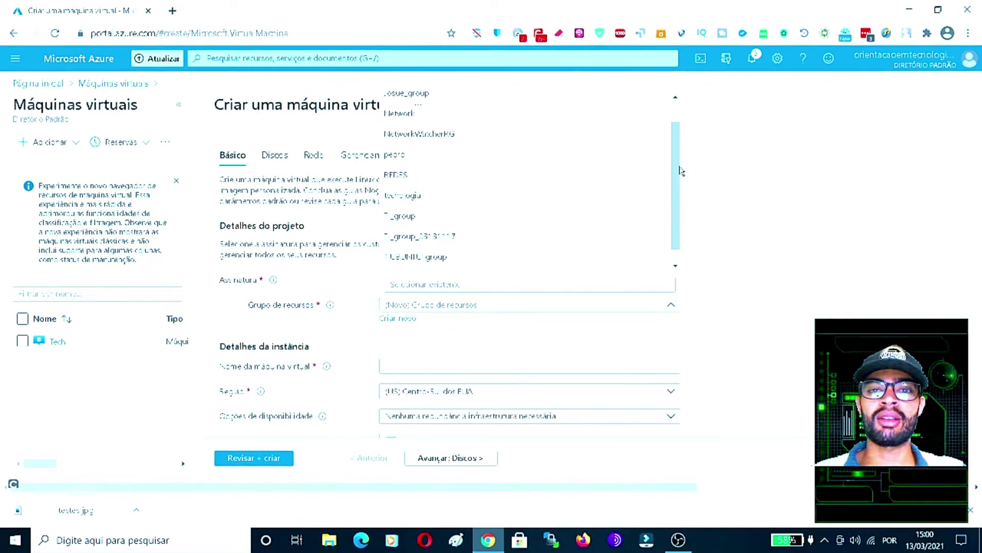
{"action": "scroll", "coordinate": [679, 205], "scroll_direction": "down", "scroll_amount": 1}
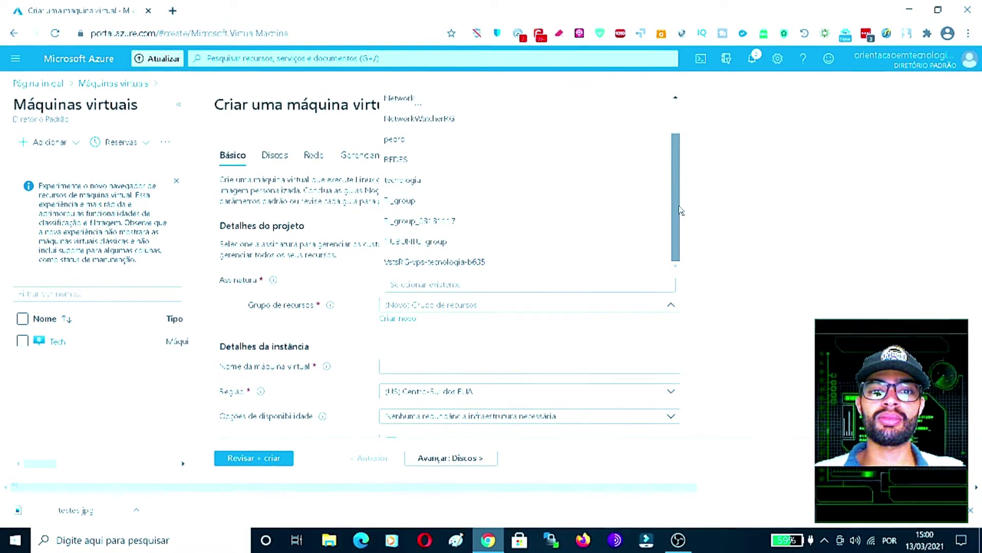
{"action": "scroll", "coordinate": [676, 111], "scroll_direction": "up", "scroll_amount": 2}
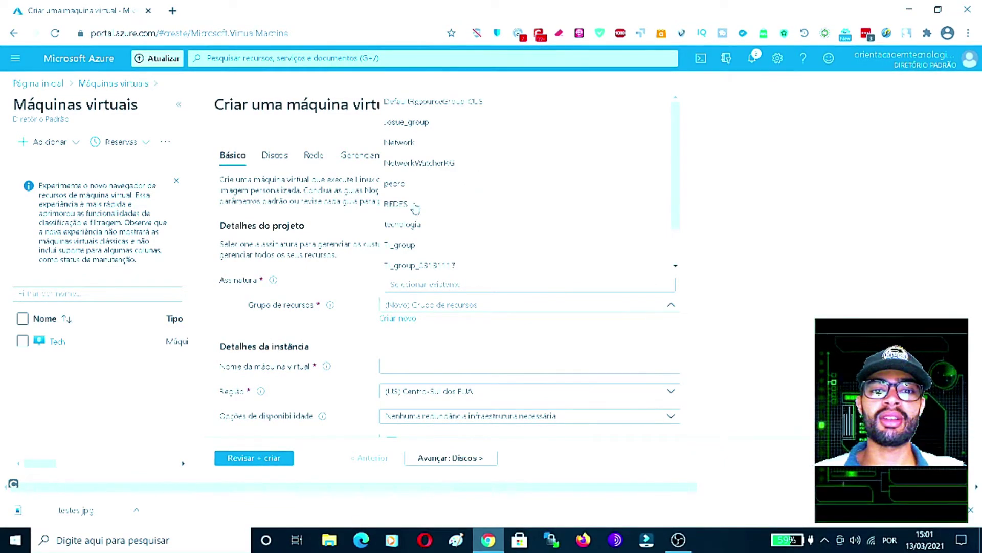
{"action": "scroll", "coordinate": [682, 225], "scroll_direction": "down", "scroll_amount": 1}
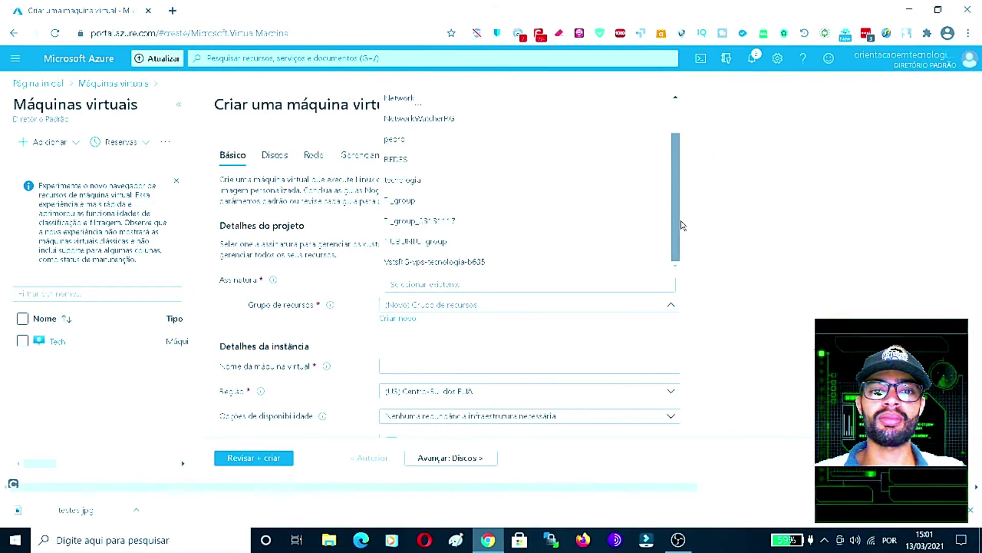
{"action": "left_click", "coordinate": [741, 219]}
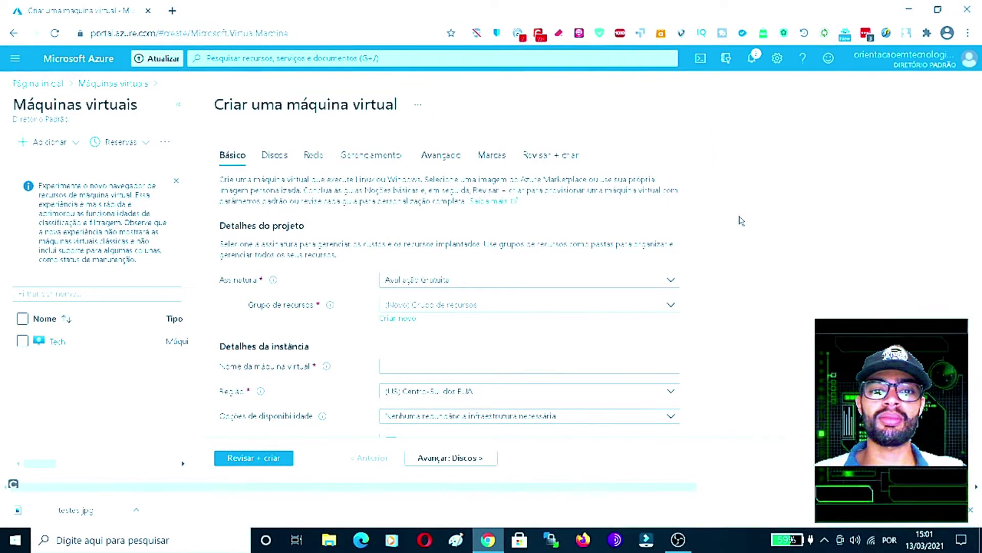
- Assign the new virtual machine to the REDES resource group and reopen the list of groups
{"action": "left_click", "coordinate": [414, 306]}
{"action": "left_click", "coordinate": [400, 212]}
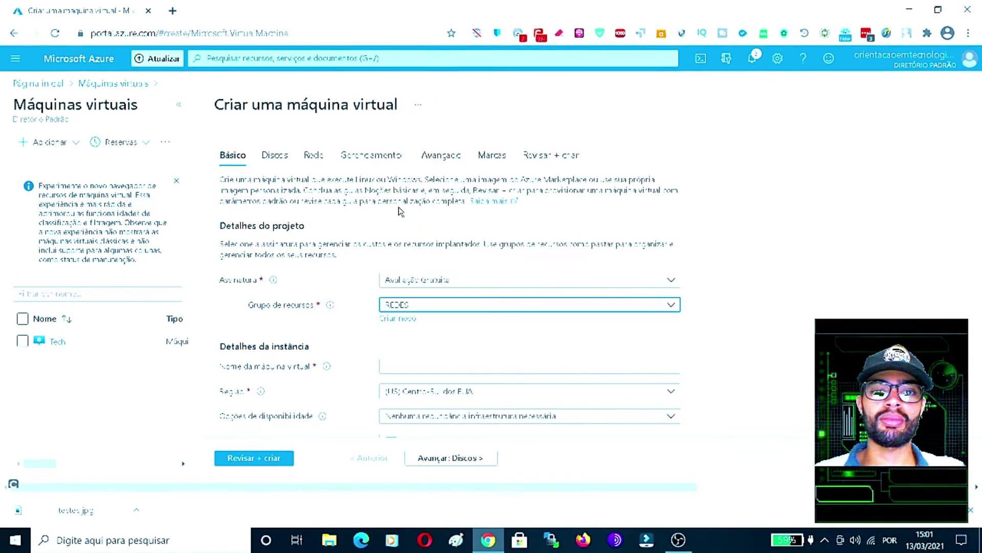
{"action": "left_click", "coordinate": [452, 307]}
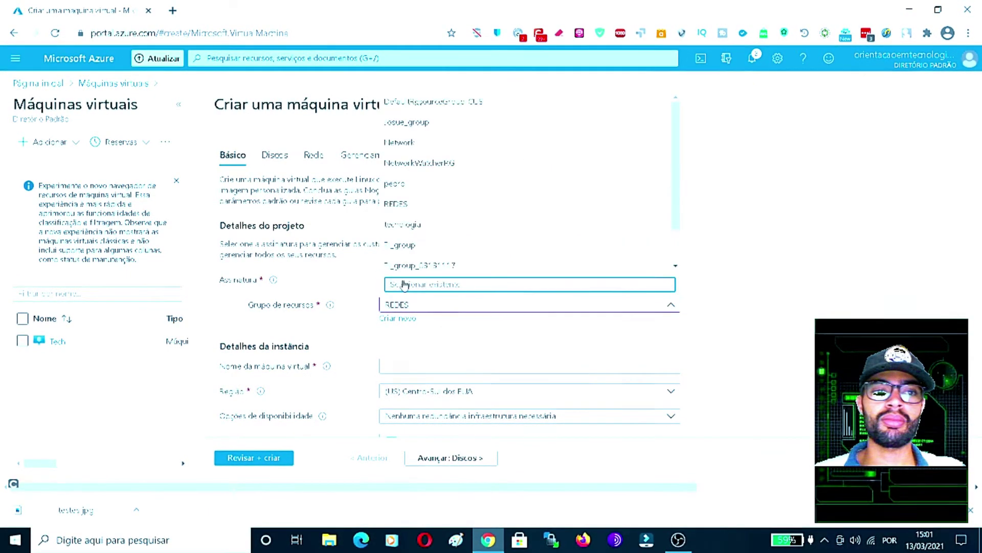
- Discard the unfinished virtual machine, return to the virtual networks list and check the resource group of Redes_TI
{"action": "left_click", "coordinate": [38, 83]}
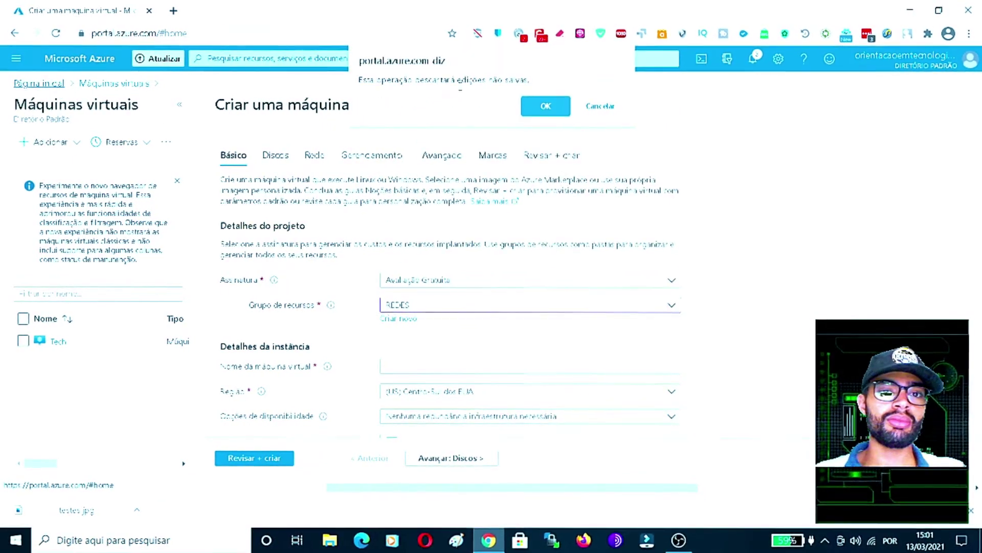
{"action": "left_click", "coordinate": [545, 106]}
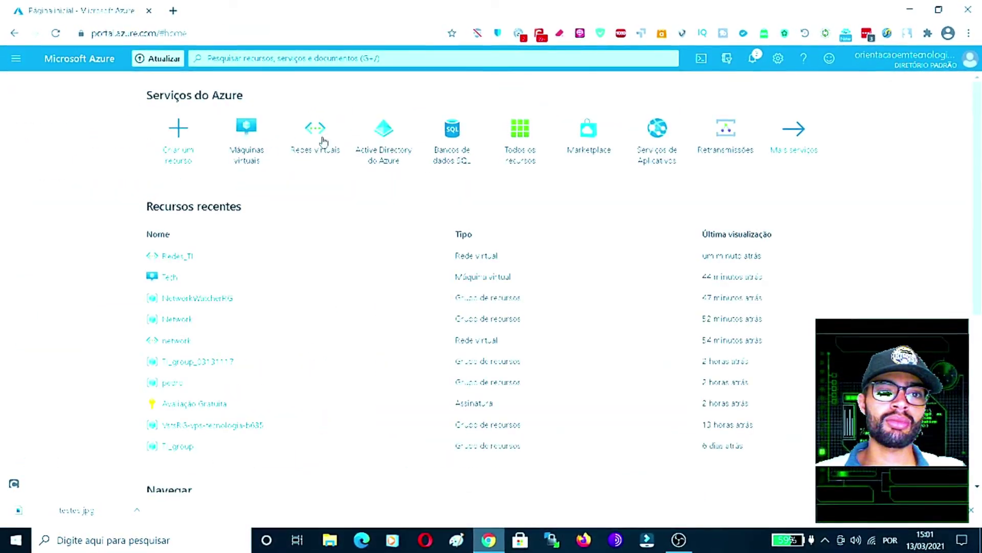
{"action": "left_click", "coordinate": [323, 140]}
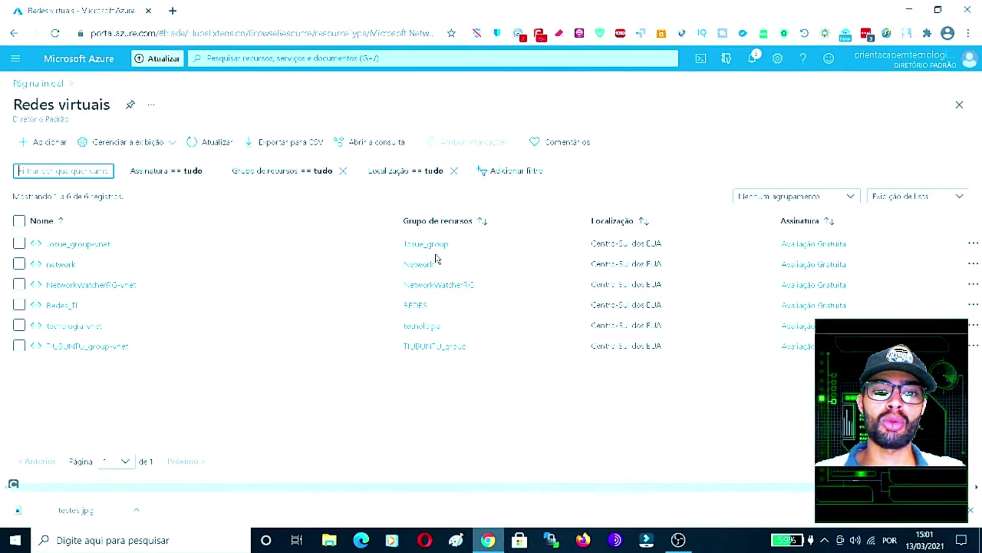
{"action": "left_click_drag", "start_coordinate": [438, 307], "coordinate": [406, 307]}
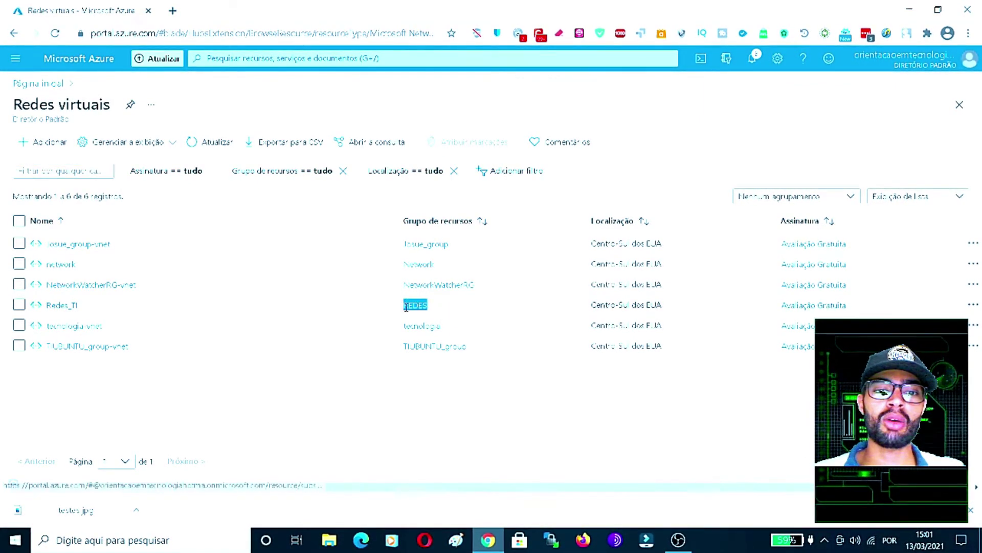
{"action": "left_click", "coordinate": [431, 390]}
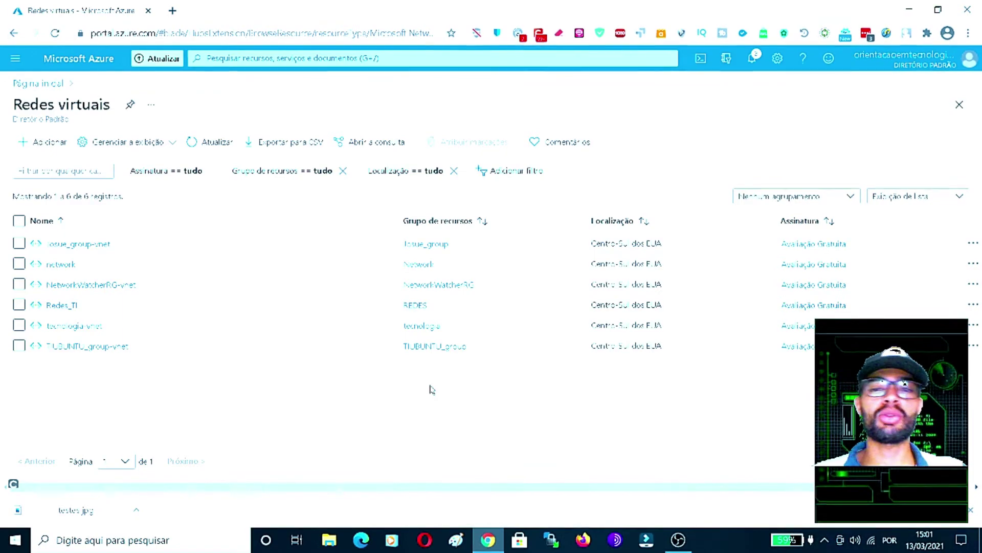